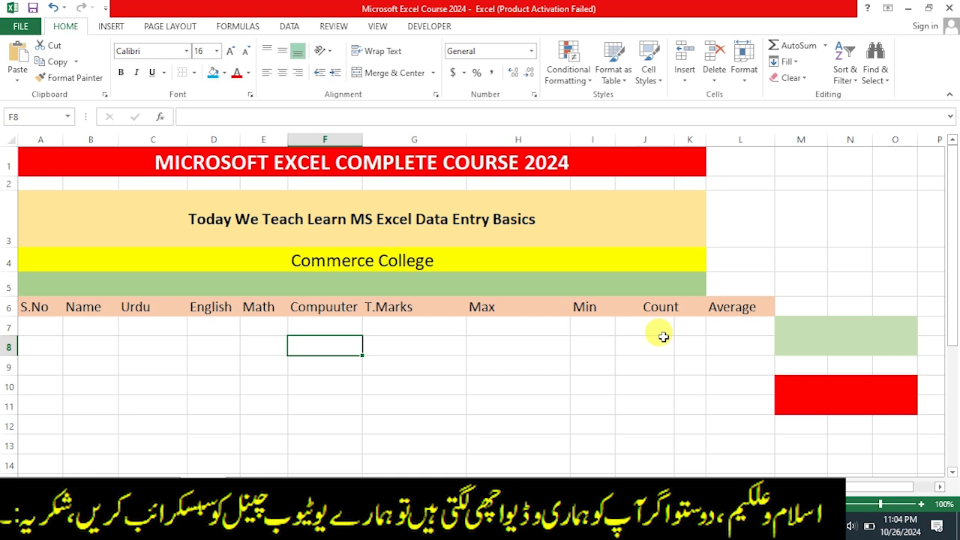
Add the column headings %, Result and Grage in cells M6, N6 and O6
{"action": "left_click", "coordinate": [807, 309]}
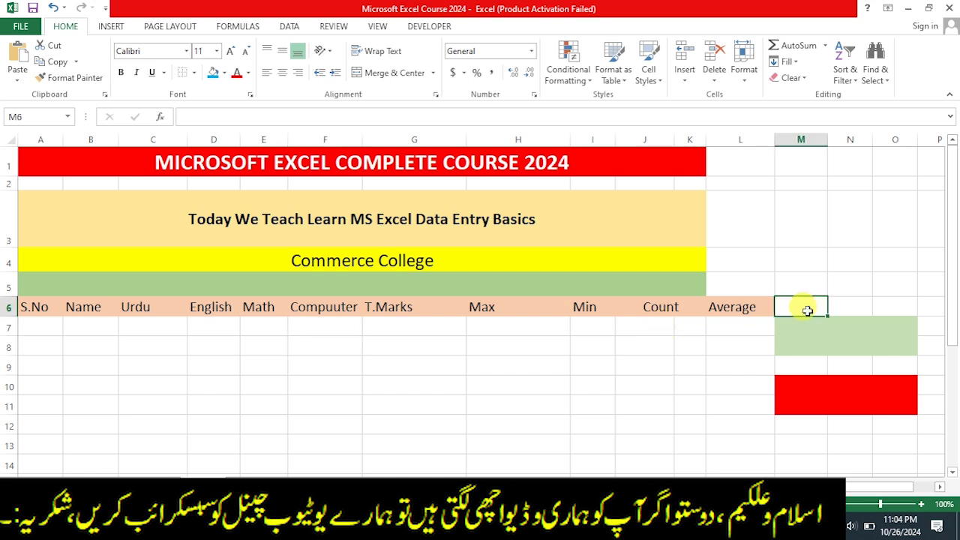
{"action": "type", "text": "%"}
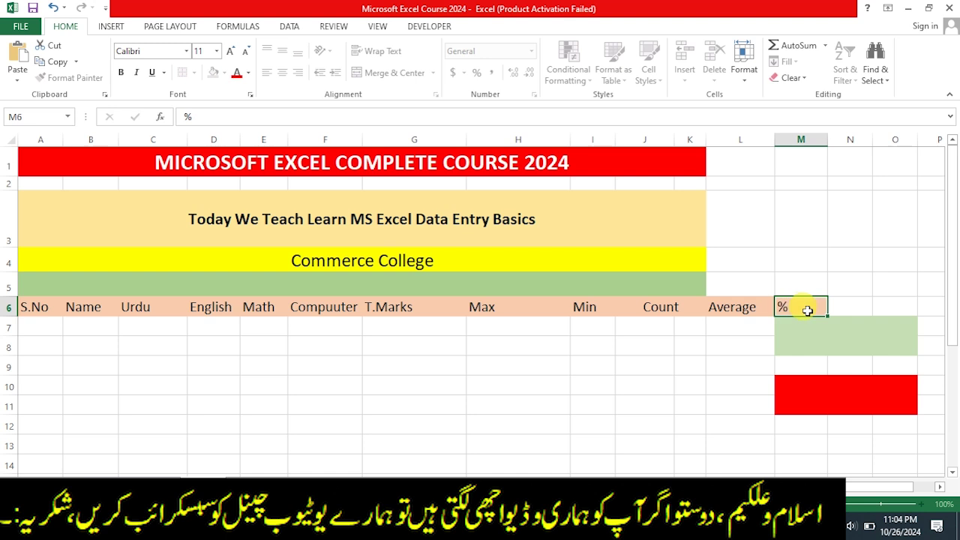
{"action": "key", "text": "Tab"}
{"action": "type", "text": "Result"}
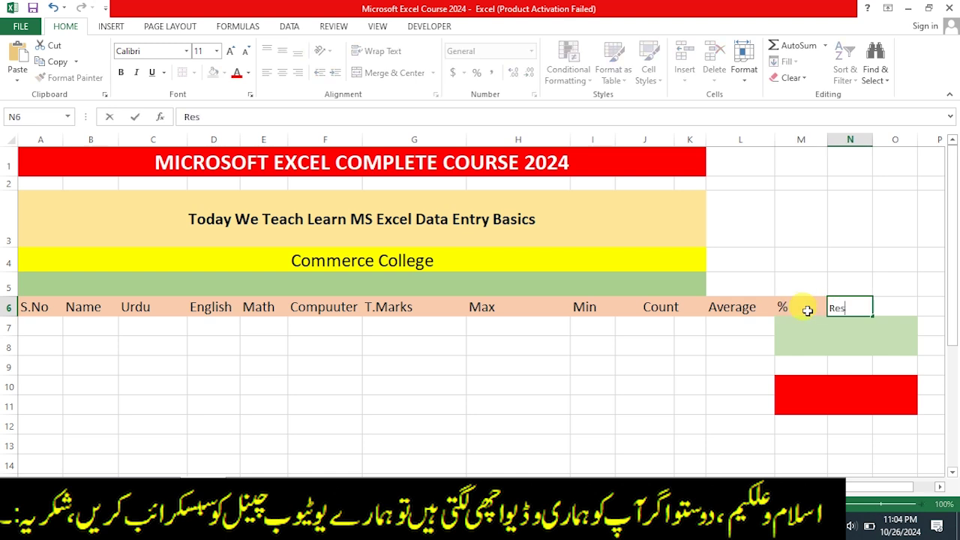
{"action": "key", "text": "Tab"}
{"action": "type", "text": "Grage"}
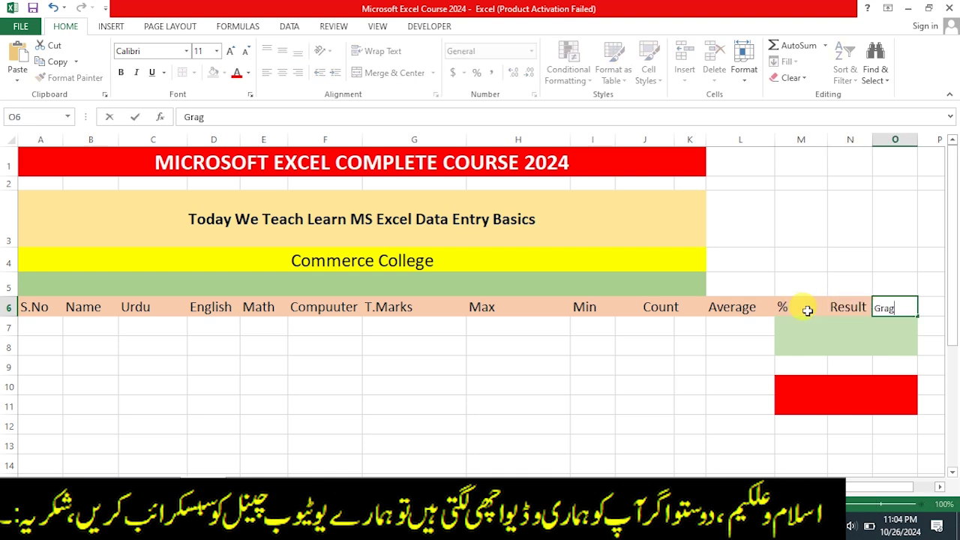
{"action": "key", "text": "Return"}
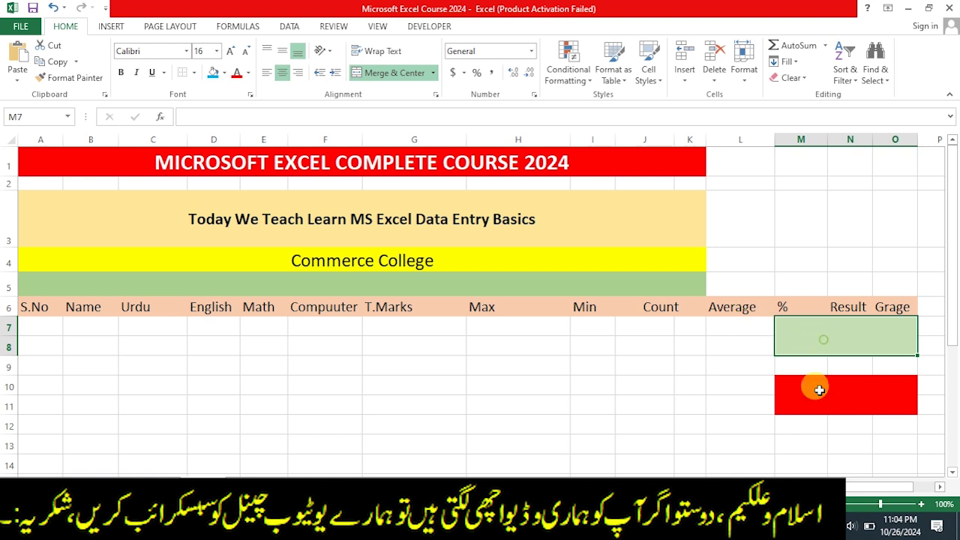
Unmerge the cells in M7:O13 beneath the new headings and remove their fill colour
{"action": "left_click_drag", "start_coordinate": [820, 337], "coordinate": [825, 441]}
{"action": "left_click", "coordinate": [368, 73]}
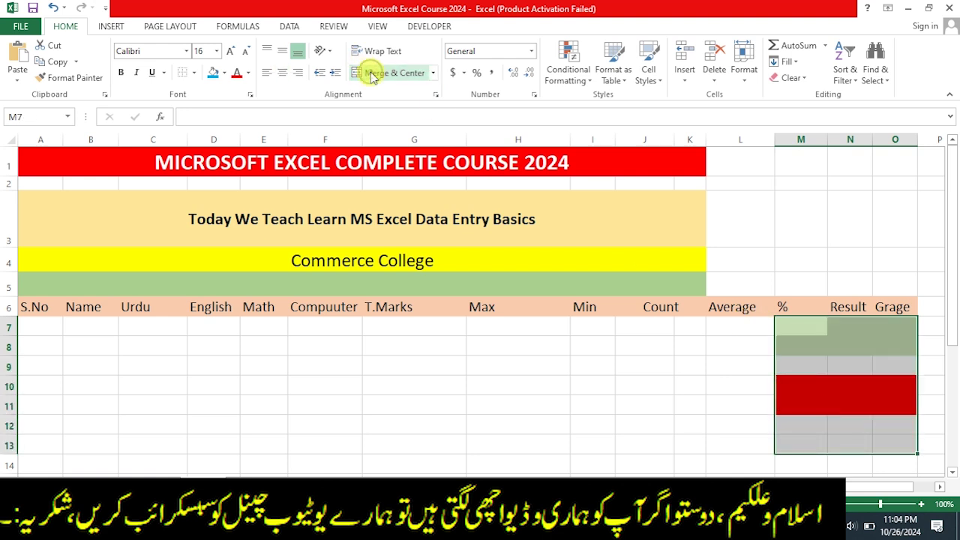
{"action": "left_click", "coordinate": [223, 73]}
{"action": "left_click", "coordinate": [248, 198]}
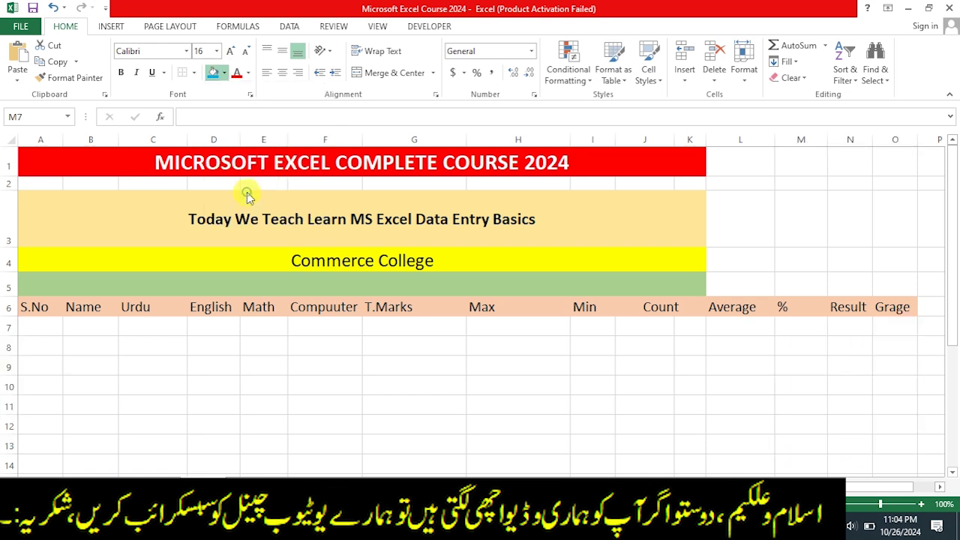
{"action": "left_click", "coordinate": [111, 394]}
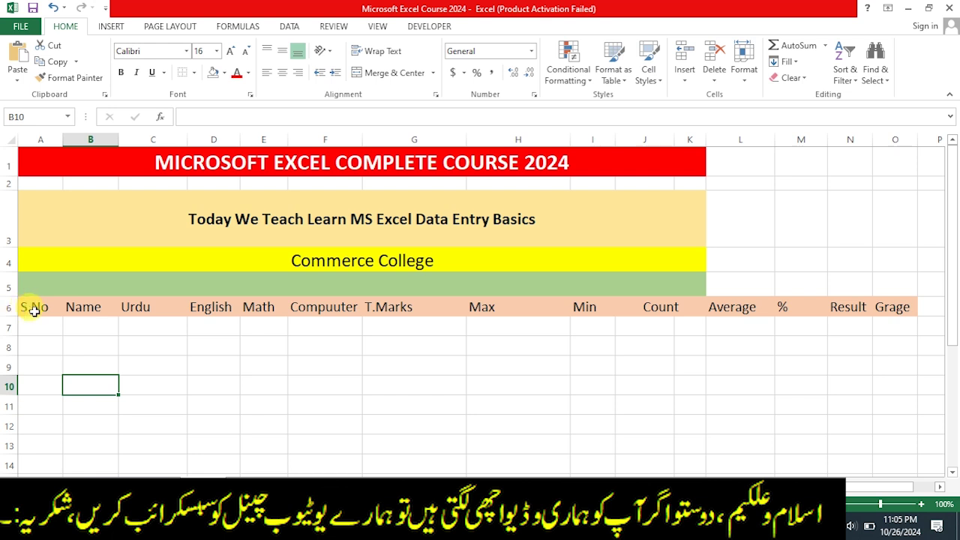
Check the row height setting of the heading row A6:O6 and accept it as it is
{"action": "left_click", "coordinate": [111, 342]}
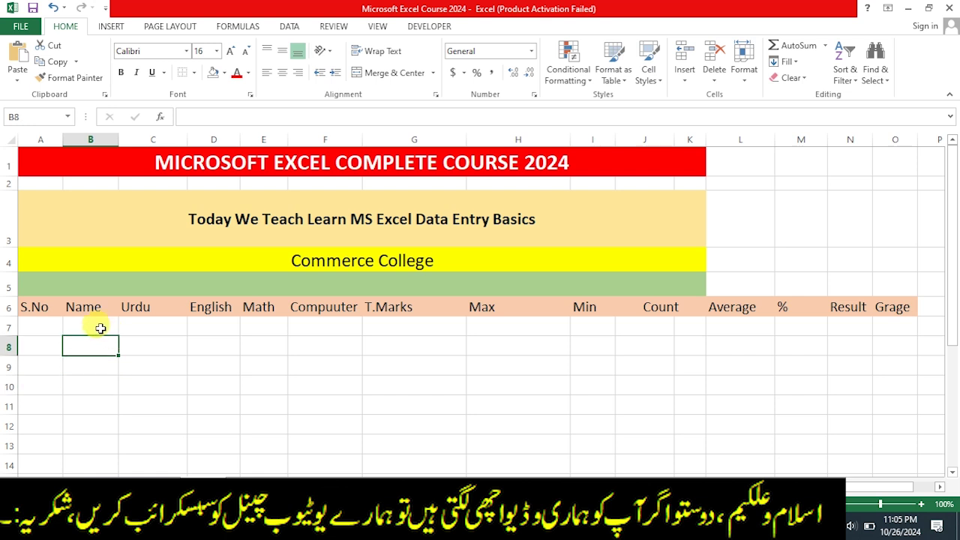
{"action": "left_click_drag", "start_coordinate": [39, 306], "coordinate": [889, 310]}
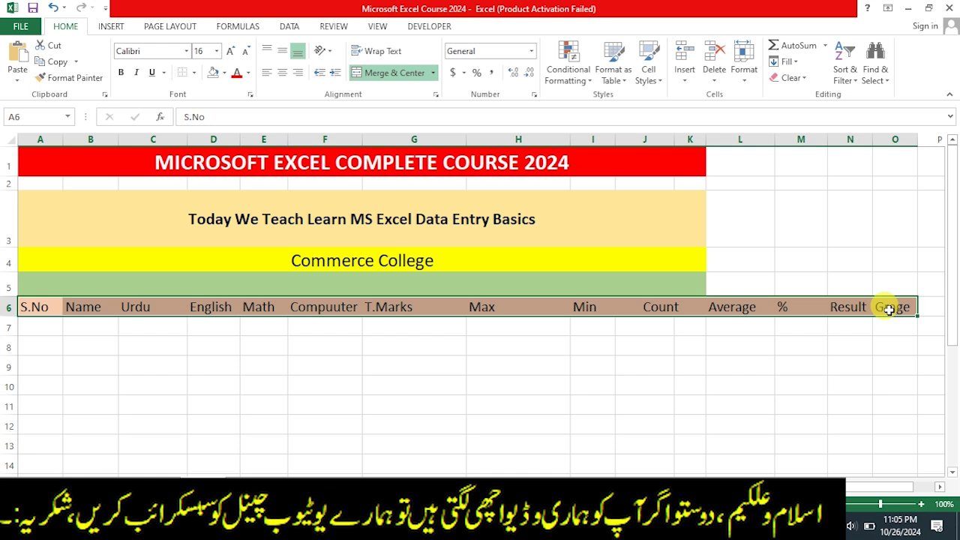
{"action": "key", "text": "alt"}
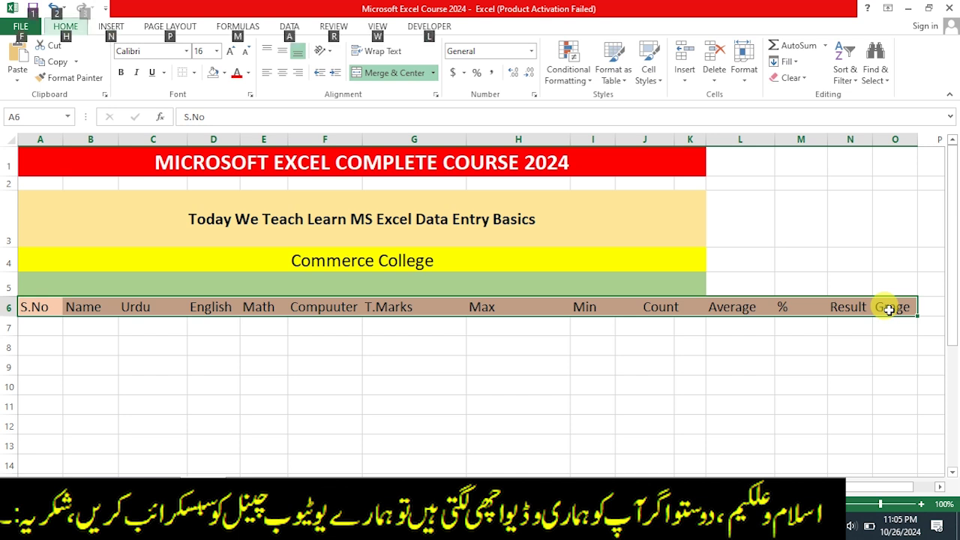
{"action": "key", "text": "h"}
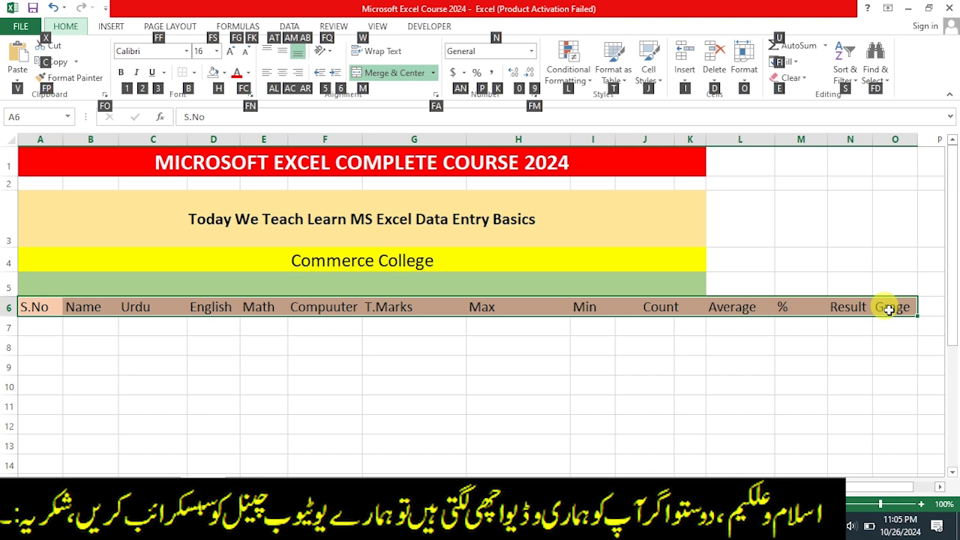
{"action": "key", "text": "o"}
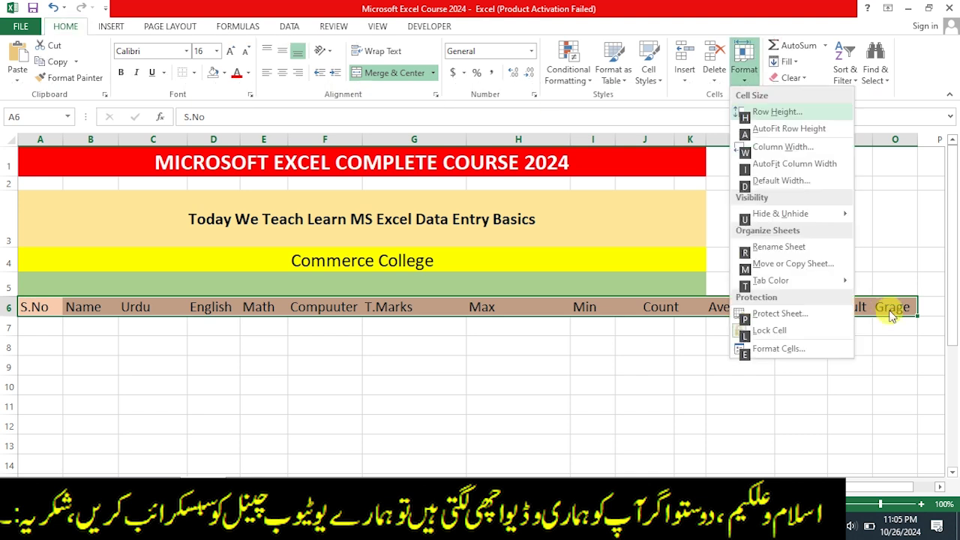
{"action": "key", "text": "h"}
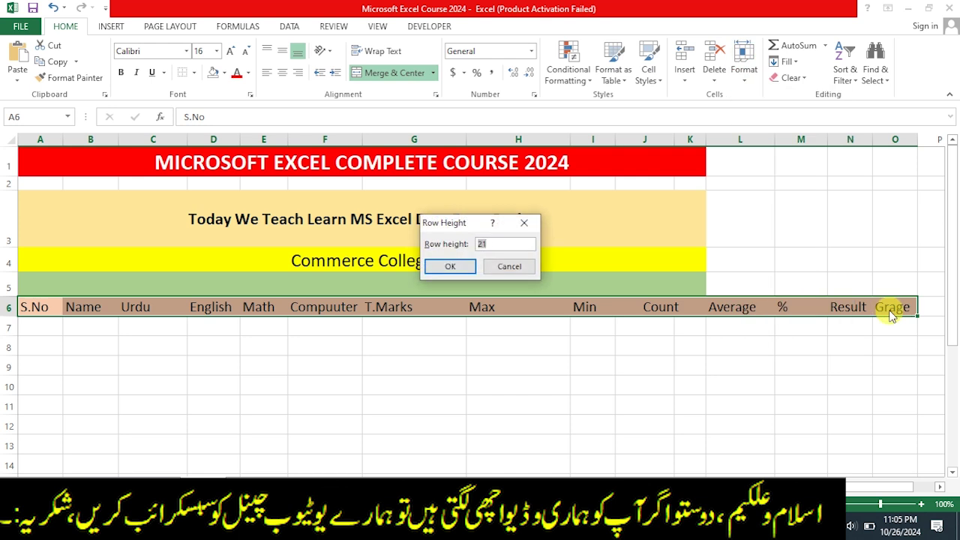
{"action": "left_click", "coordinate": [448, 265]}
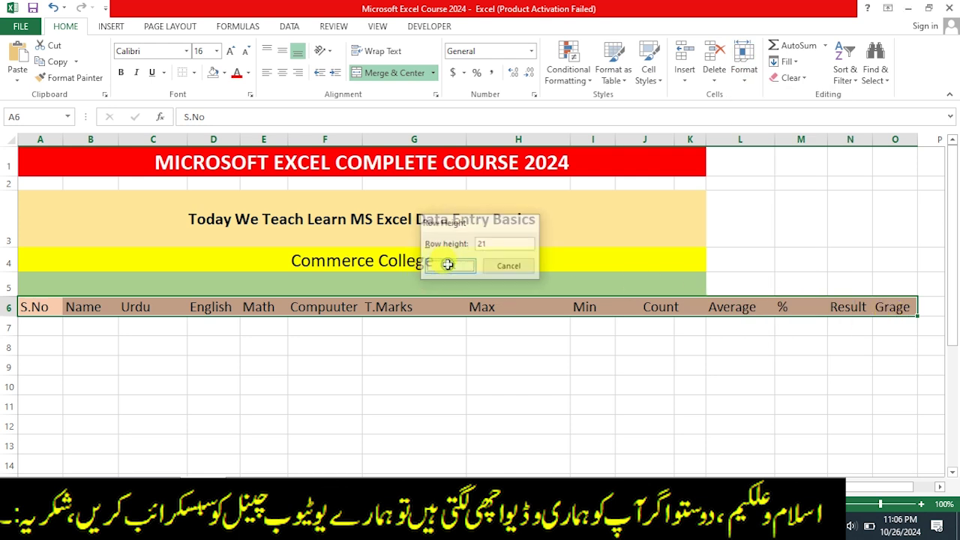
{"action": "left_click", "coordinate": [370, 385]}
Enter the serial numbers 1 and 2 in cells A7 and A8 of the S.No column
{"action": "left_click", "coordinate": [41, 323]}
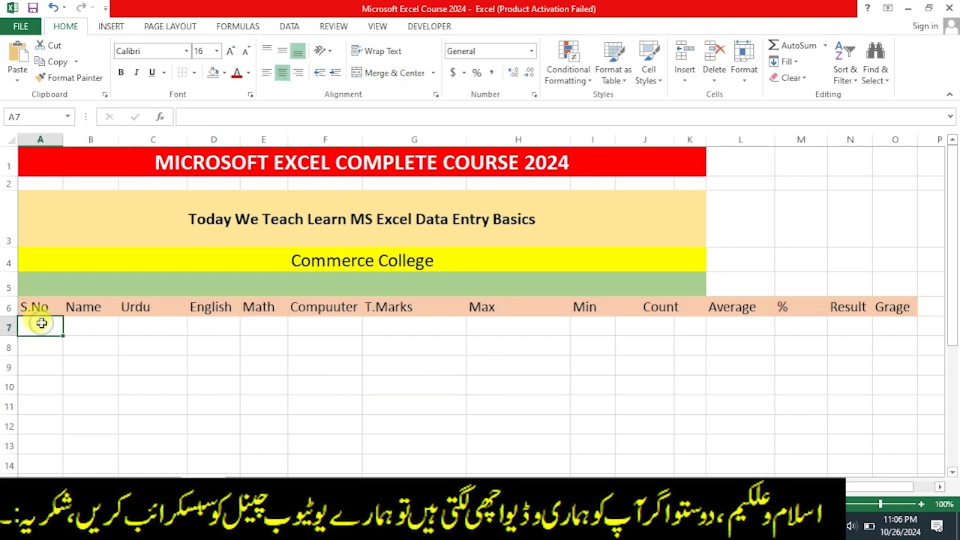
{"action": "type", "text": "1"}
{"action": "key", "text": "Return"}
{"action": "type", "text": "2"}
{"action": "key", "text": "Return"}
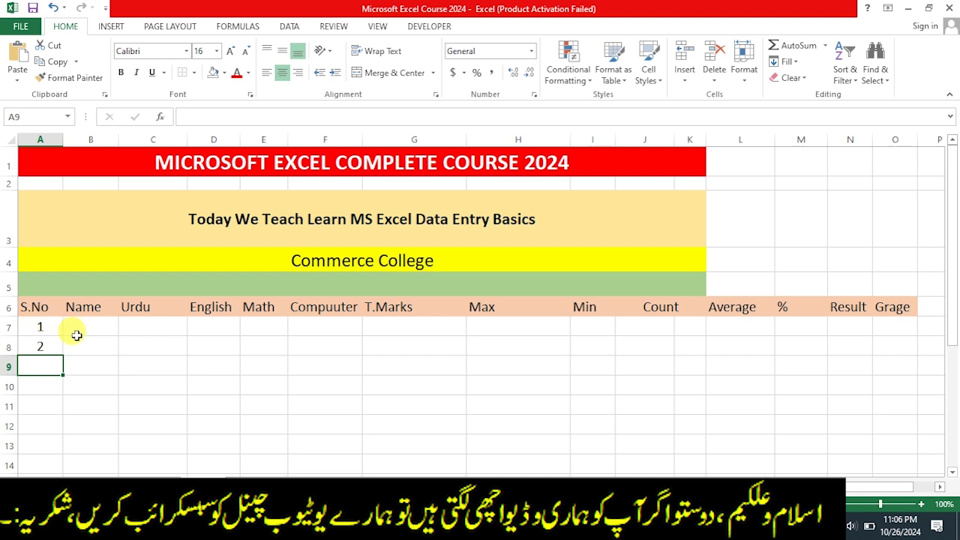
Extend the serial number series from A7:A8 down to 8 in cell A14
{"action": "left_click", "coordinate": [47, 327]}
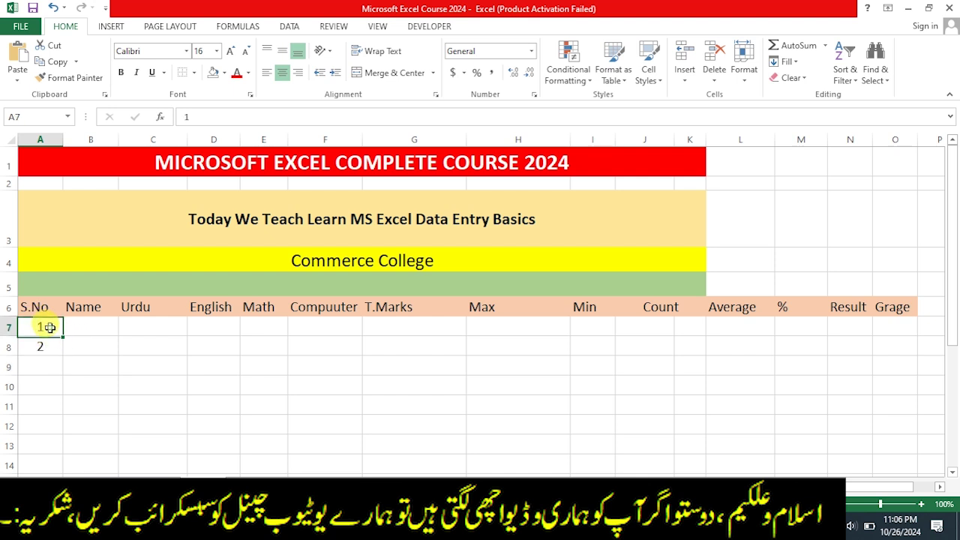
{"action": "left_click_drag", "start_coordinate": [46, 327], "coordinate": [48, 340]}
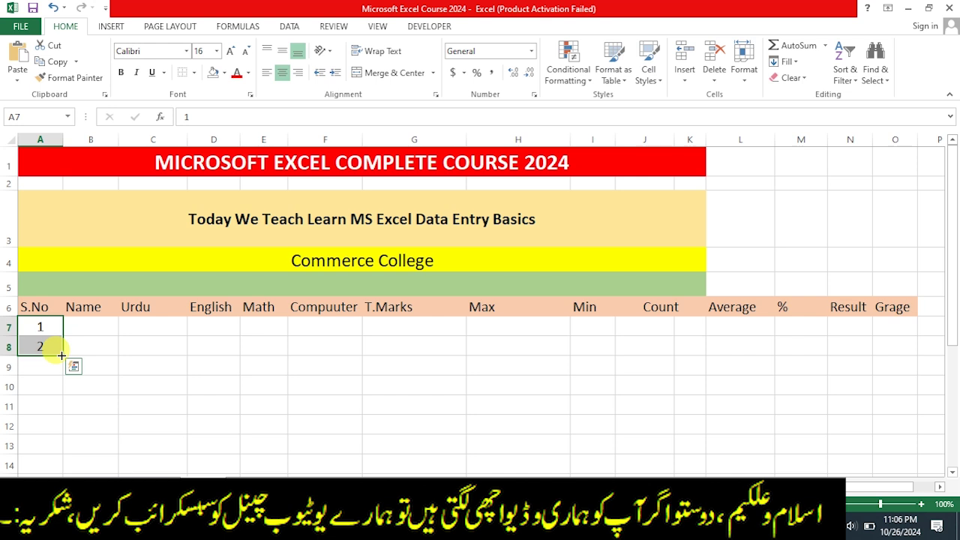
{"action": "left_click_drag", "start_coordinate": [62, 354], "coordinate": [68, 467]}
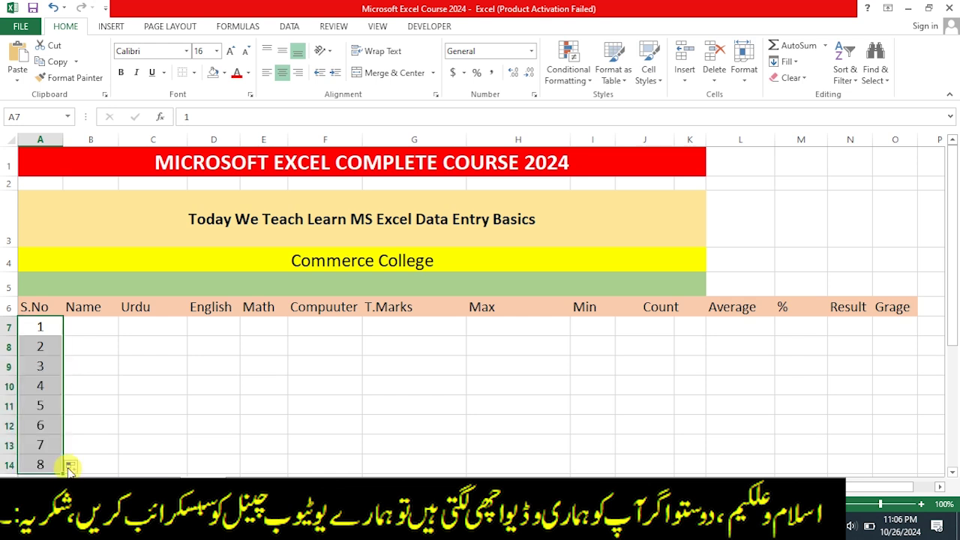
{"action": "left_click", "coordinate": [141, 403]}
{"action": "scroll", "coordinate": [142, 405], "scroll_direction": "down", "scroll_amount": 2}
{"action": "scroll", "coordinate": [142, 405], "scroll_direction": "up", "scroll_amount": 2}
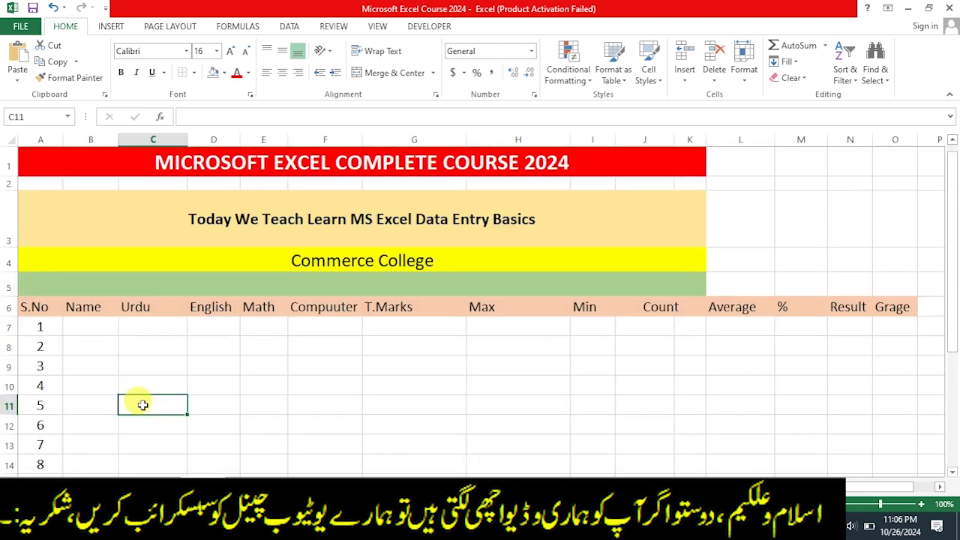
{"action": "left_click", "coordinate": [84, 324]}
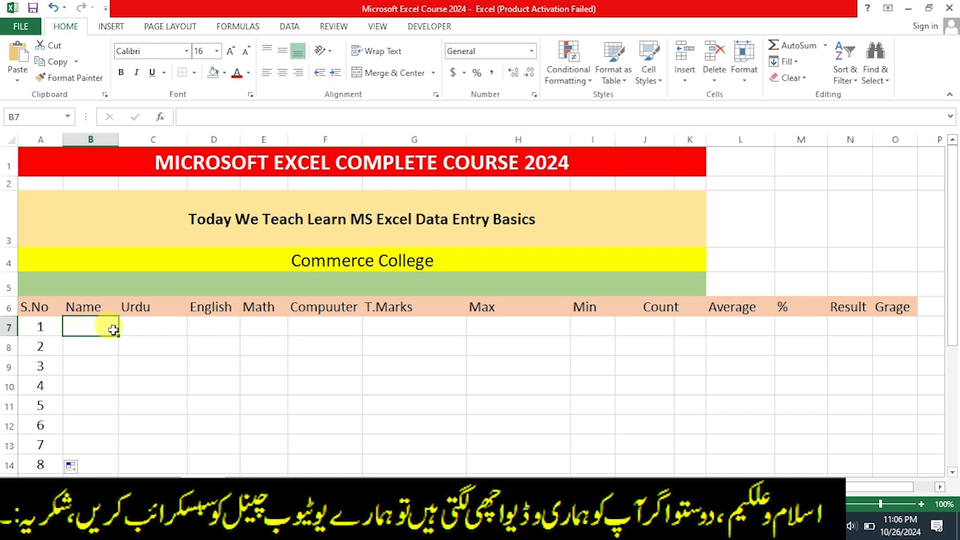
{"action": "left_click", "coordinate": [137, 327]}
{"action": "left_click", "coordinate": [78, 323]}
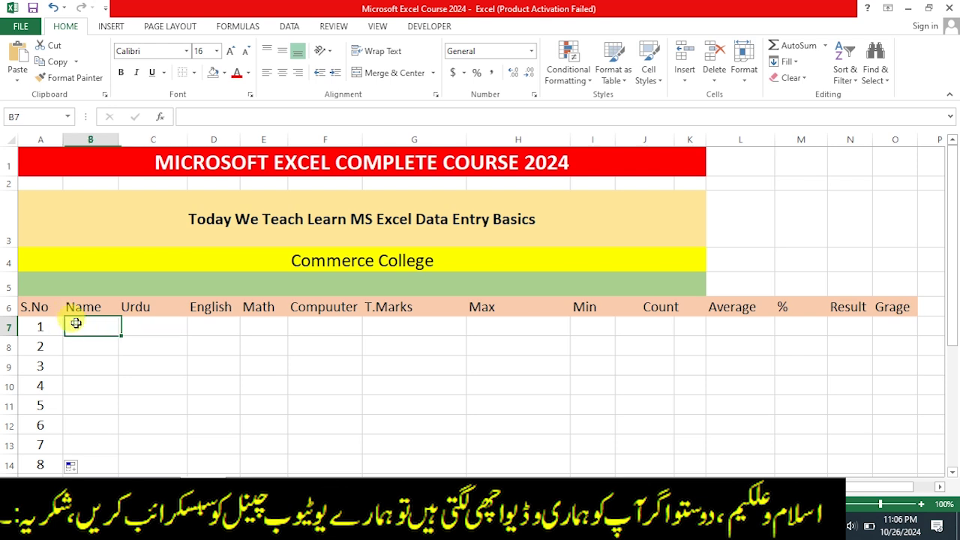
{"action": "scroll", "coordinate": [175, 386], "scroll_direction": "down", "scroll_amount": 1}
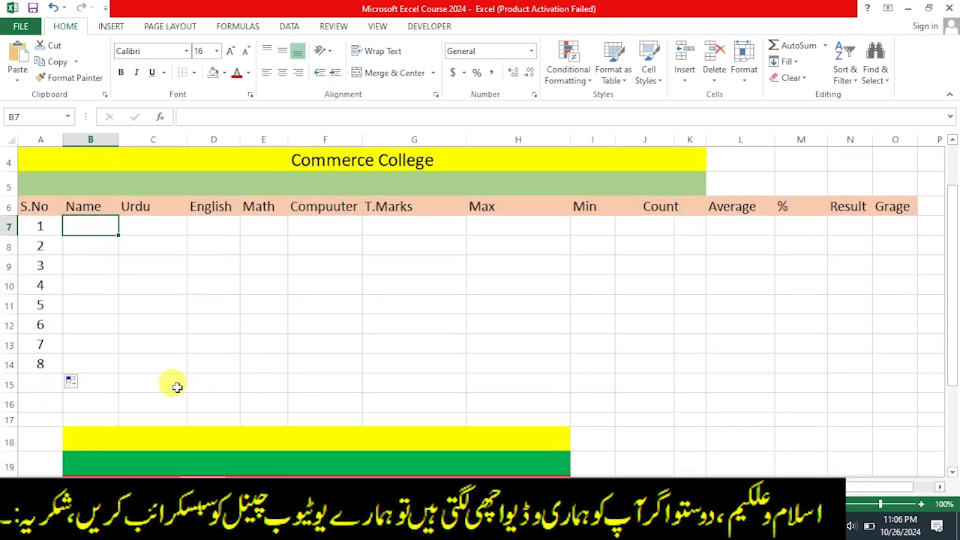
{"action": "scroll", "coordinate": [184, 381], "scroll_direction": "up", "scroll_amount": 1}
{"action": "left_click", "coordinate": [229, 382]}
{"action": "left_click", "coordinate": [247, 384]}
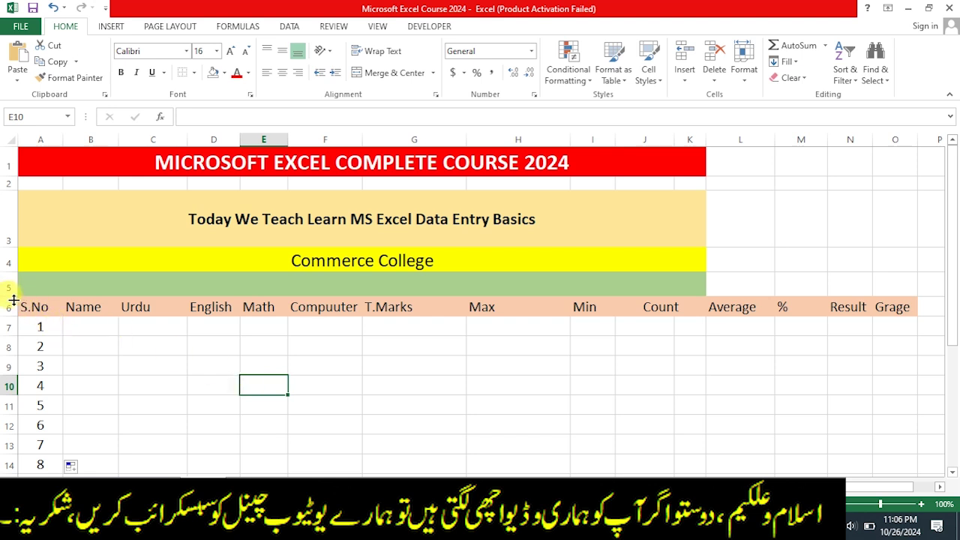
AutoFit the column widths to the headings in A6:O6
{"action": "left_click_drag", "start_coordinate": [34, 302], "coordinate": [907, 307]}
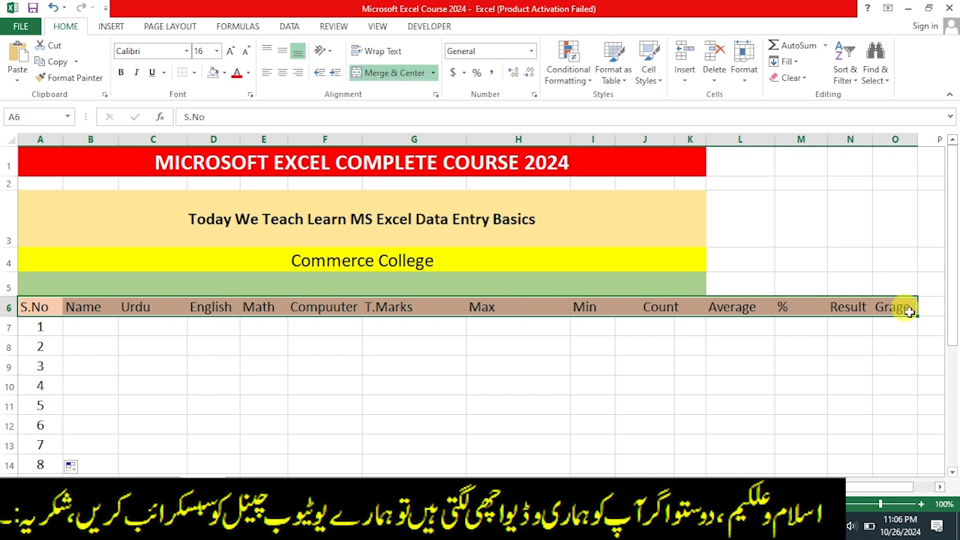
{"action": "left_click", "coordinate": [614, 69]}
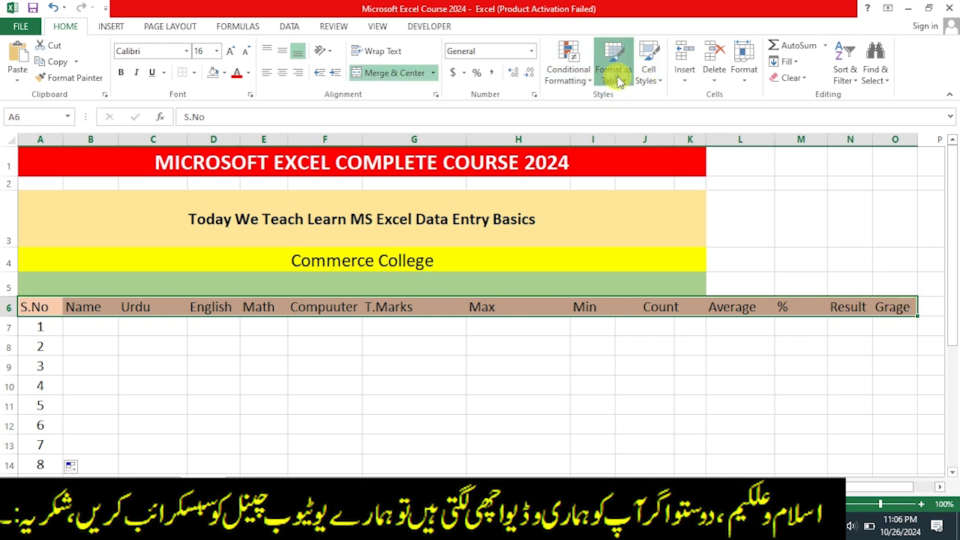
{"action": "left_click", "coordinate": [585, 77]}
{"action": "left_click", "coordinate": [578, 79]}
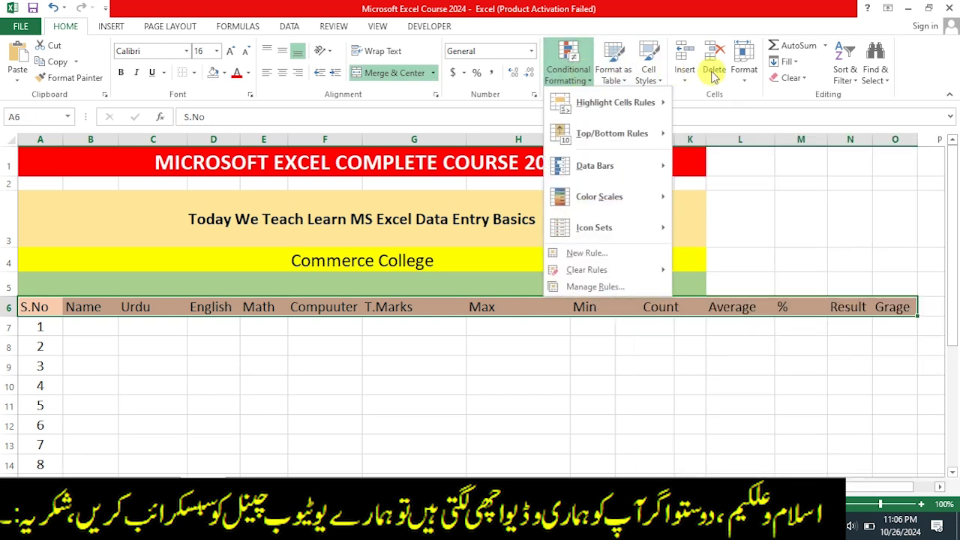
{"action": "left_click", "coordinate": [750, 78]}
{"action": "left_click", "coordinate": [750, 79]}
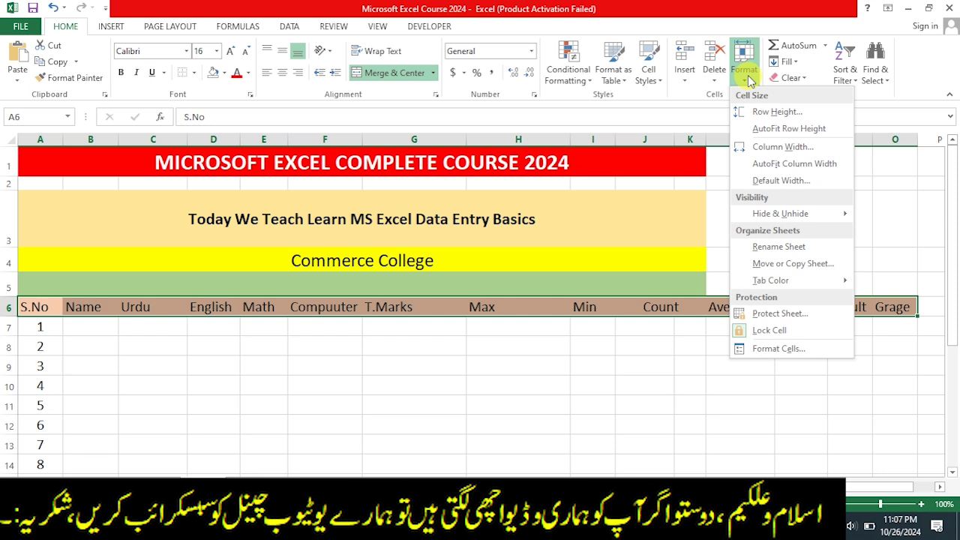
{"action": "left_click", "coordinate": [769, 163]}
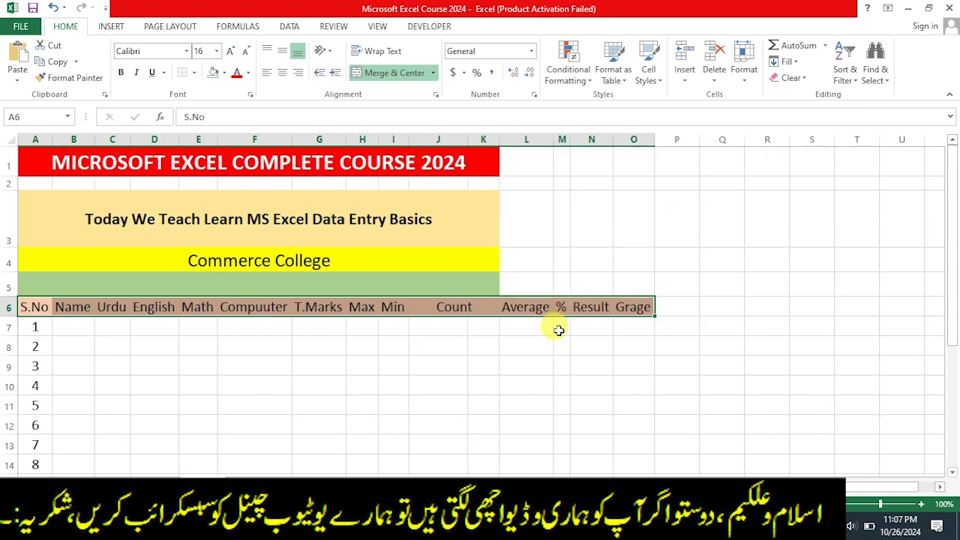
{"action": "left_click", "coordinate": [547, 350]}
{"action": "mouse_move", "coordinate": [277, 379]}
{"action": "left_mouse_down"}
{"action": "mouse_move", "coordinate": [300, 381]}
{"action": "mouse_move", "coordinate": [275, 375]}
{"action": "left_mouse_up"}
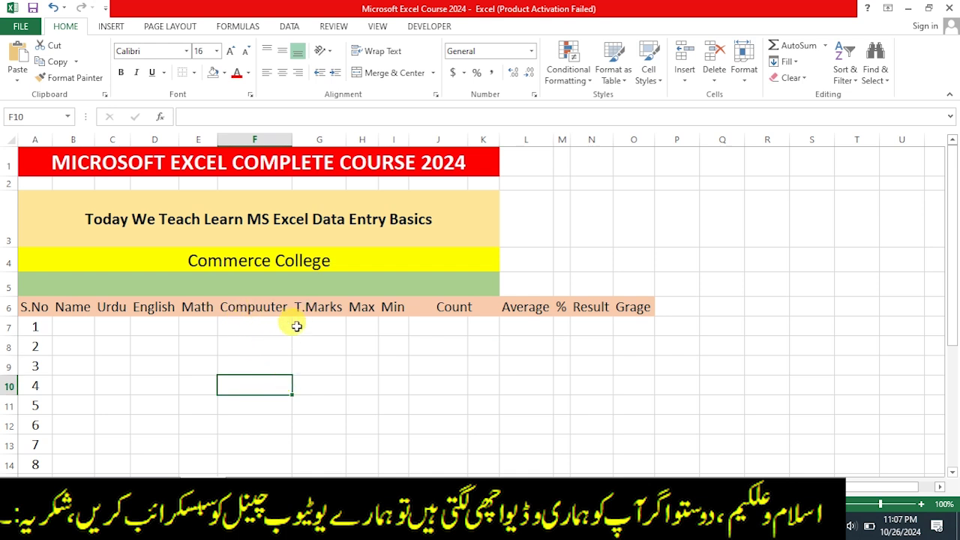
{"action": "left_click", "coordinate": [168, 334]}
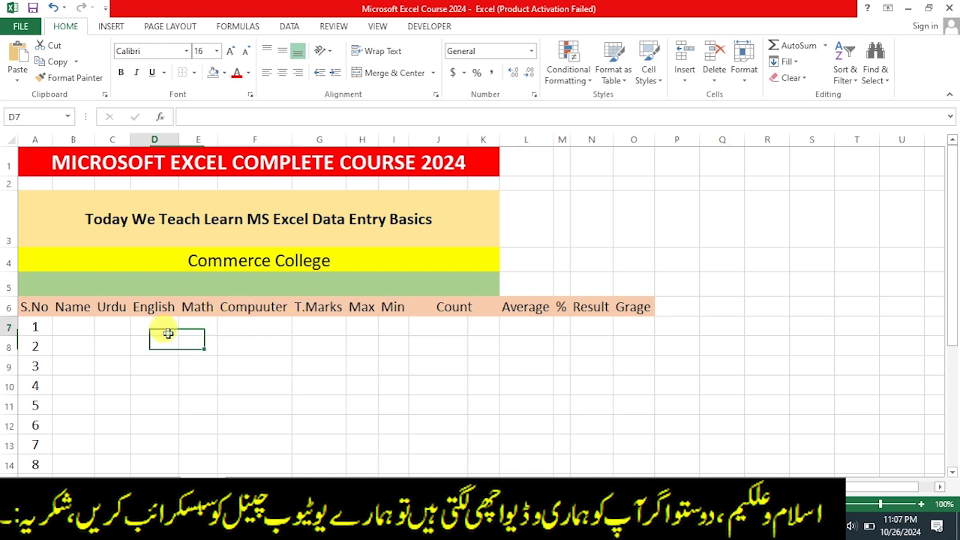
{"action": "left_click", "coordinate": [68, 323]}
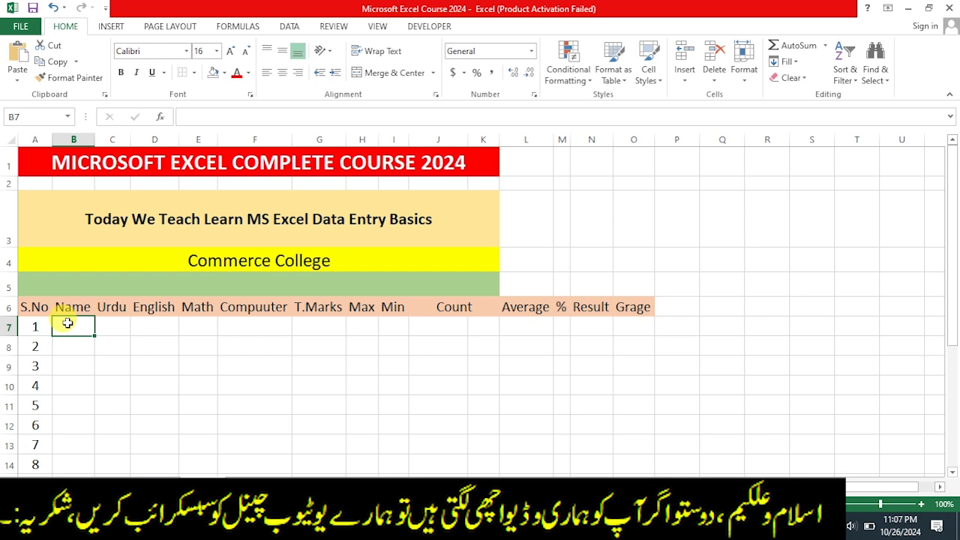
{"action": "left_click", "coordinate": [100, 360]}
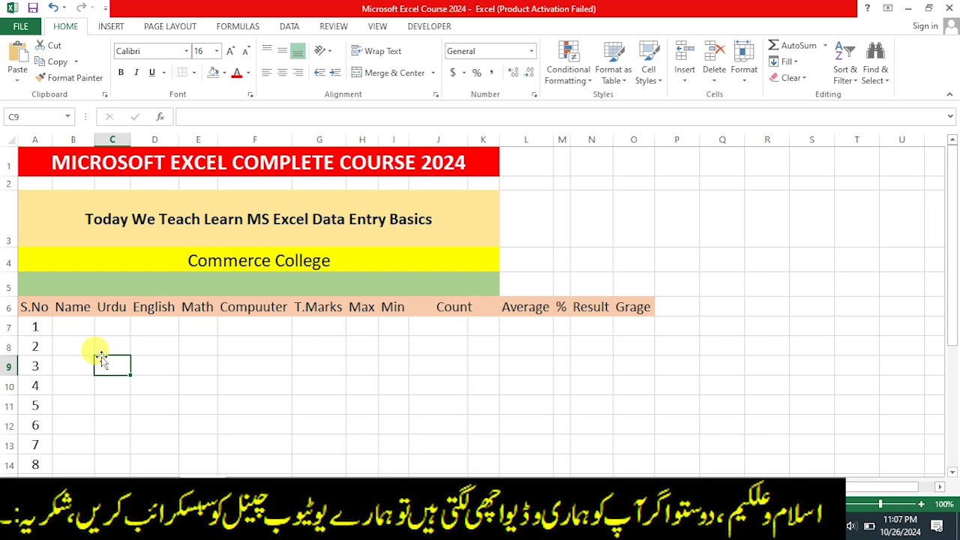
Clear the serial numbers below 2 in the S.No column, range A9:A15
{"action": "left_click", "coordinate": [30, 347]}
{"action": "left_click_drag", "start_coordinate": [30, 346], "coordinate": [24, 384]}
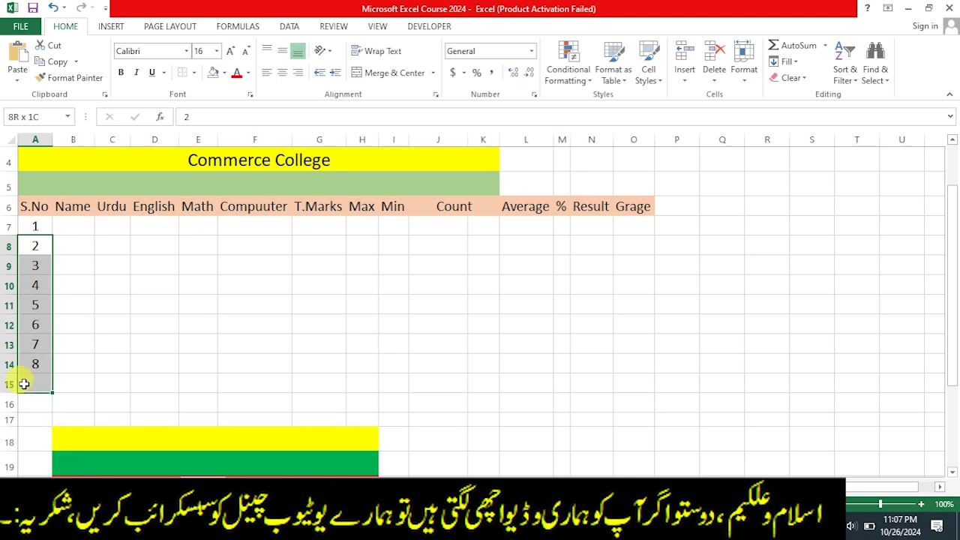
{"action": "left_click", "coordinate": [88, 325]}
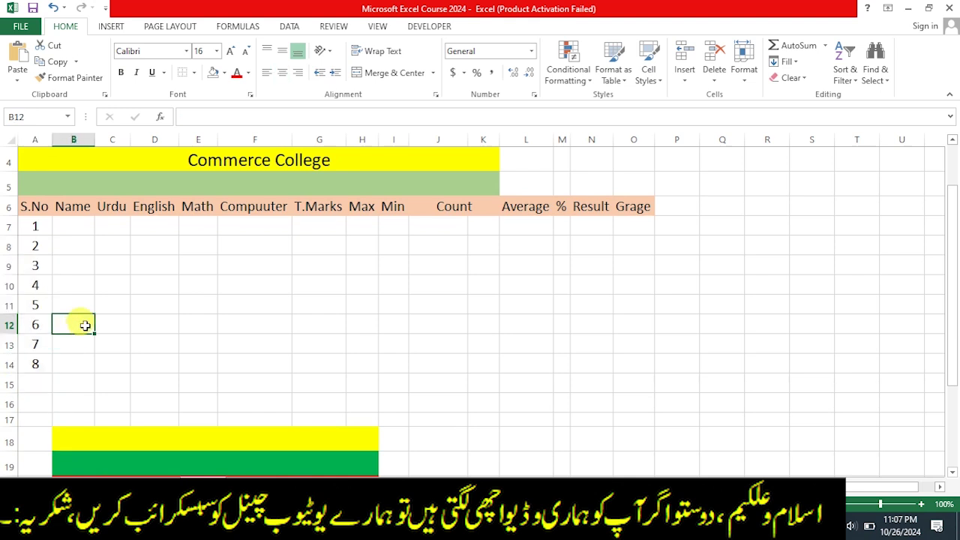
{"action": "left_click", "coordinate": [36, 267]}
{"action": "left_click_drag", "start_coordinate": [36, 295], "coordinate": [39, 380]}
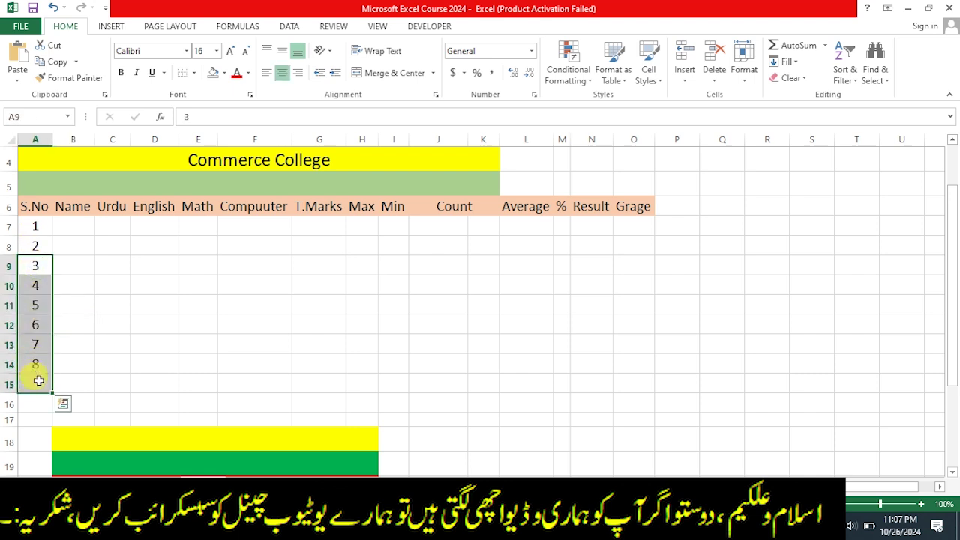
{"action": "key", "text": "Delete"}
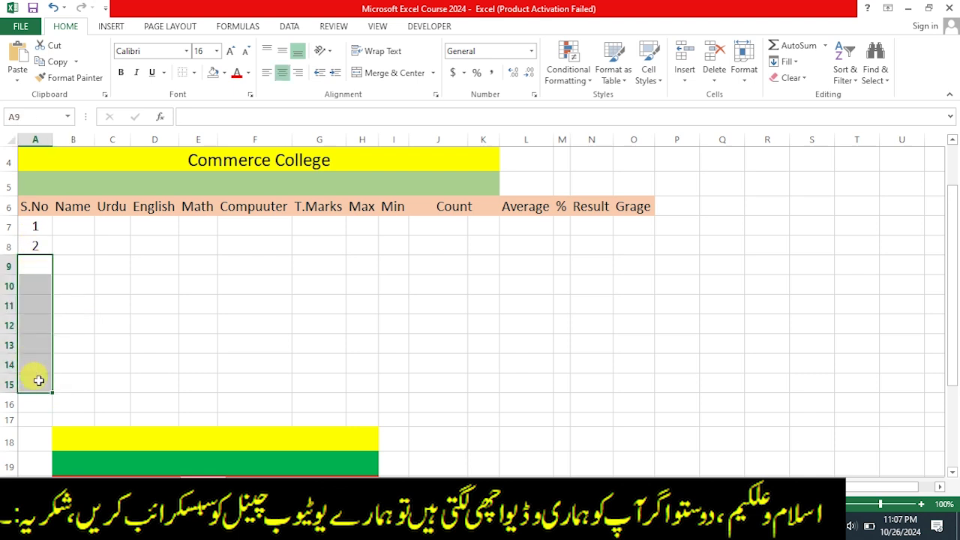
Fill the serial number series from A7:A8 down to 10 in cell A16
{"action": "left_click", "coordinate": [42, 227]}
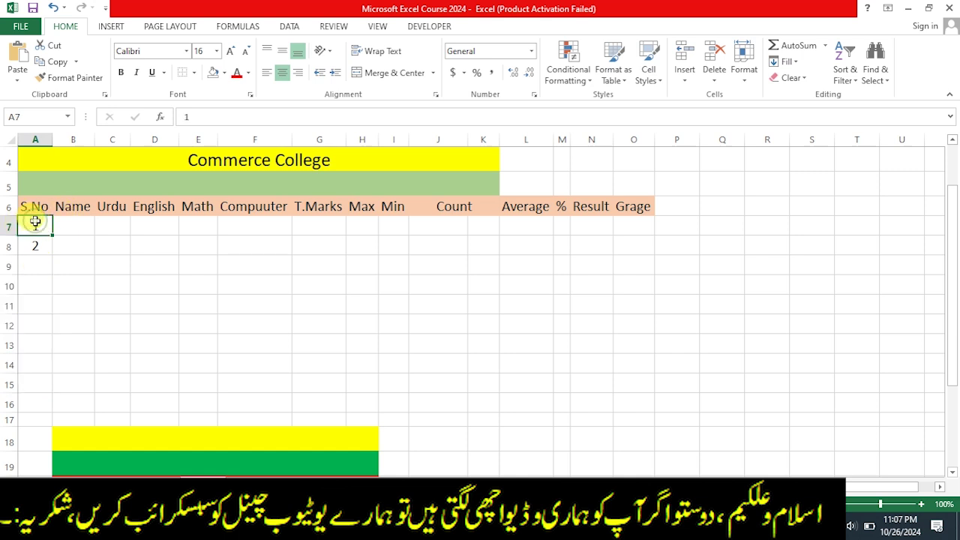
{"action": "left_click_drag", "start_coordinate": [36, 234], "coordinate": [36, 246]}
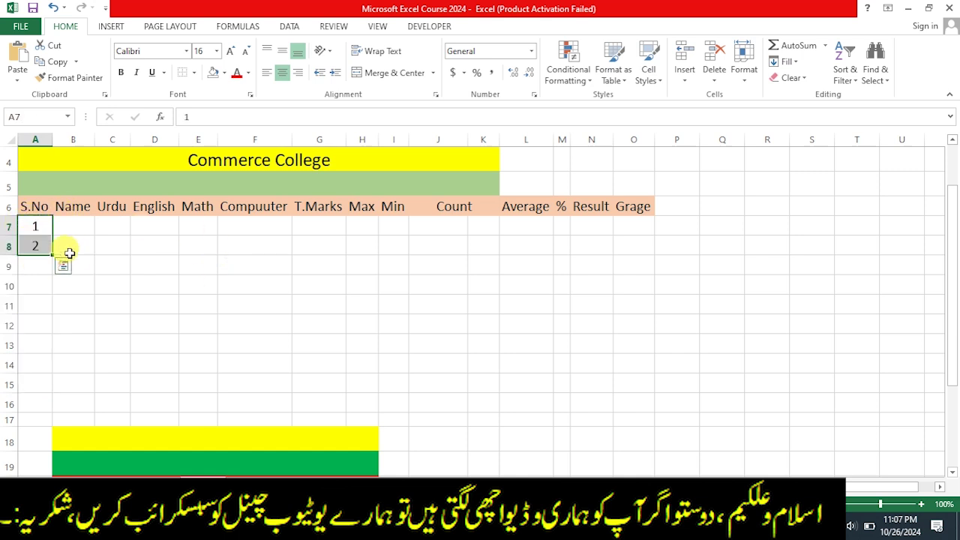
{"action": "left_click_drag", "start_coordinate": [52, 254], "coordinate": [54, 410]}
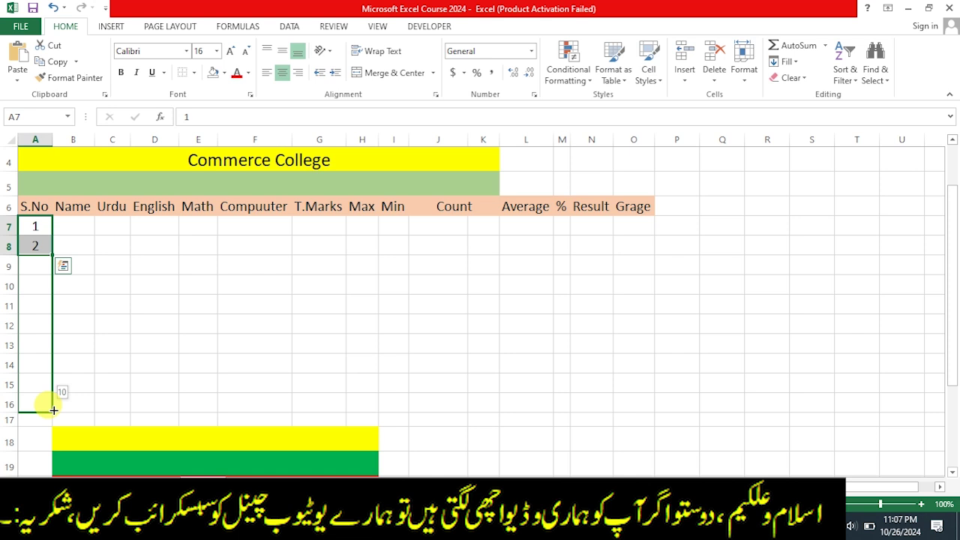
{"action": "left_click_drag", "start_coordinate": [53, 410], "coordinate": [54, 405]}
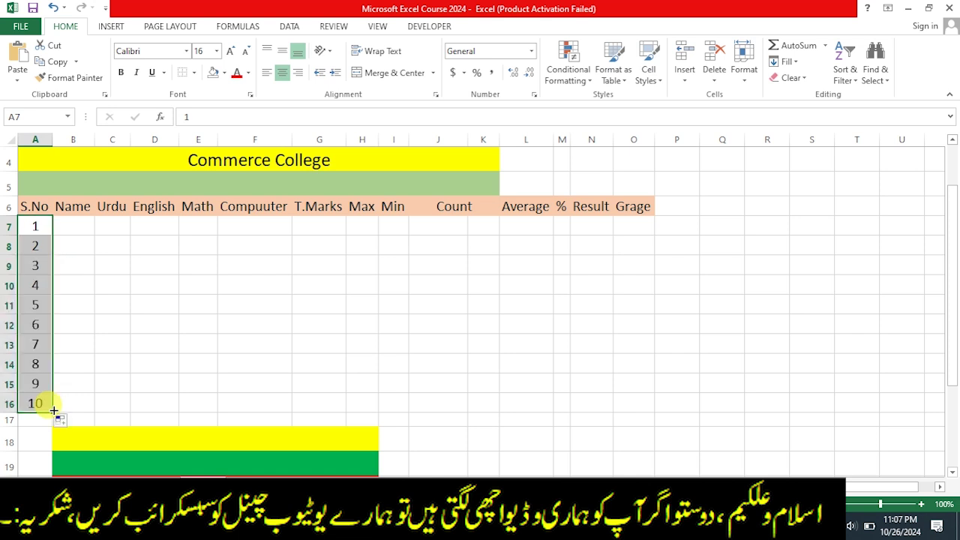
Enter the first two students' names in B7:B8 and widen column B so they fit
{"action": "left_click", "coordinate": [72, 225]}
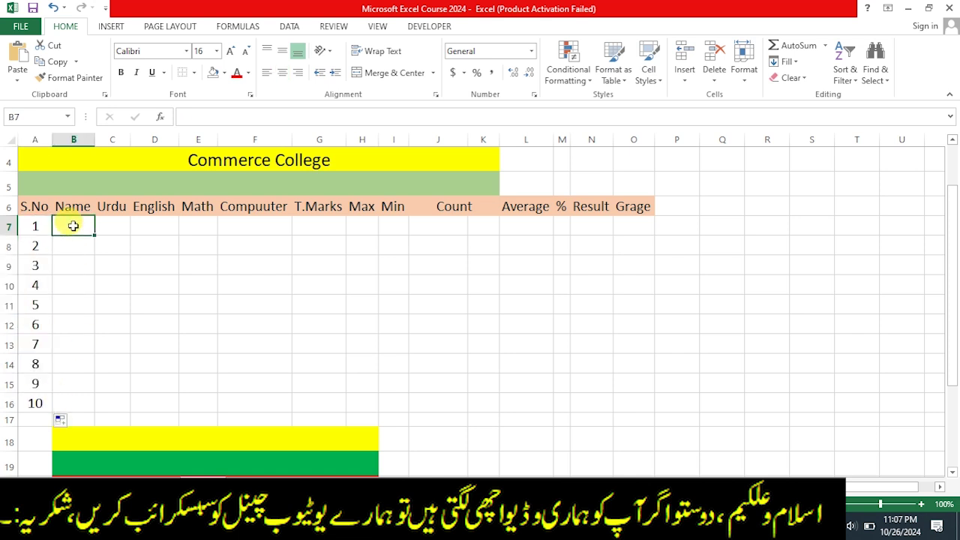
{"action": "scroll", "coordinate": [73, 226], "scroll_direction": "up", "scroll_amount": 1}
{"action": "scroll", "coordinate": [73, 226], "scroll_direction": "down", "scroll_amount": 1}
{"action": "scroll", "coordinate": [73, 226], "scroll_direction": "up", "scroll_amount": 1}
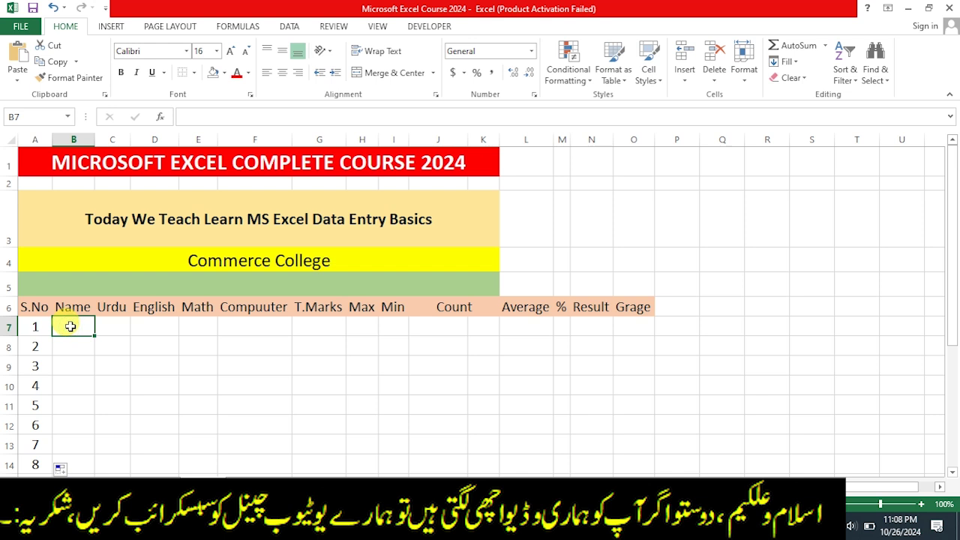
{"action": "type", "text": "Ali"}
{"action": "key", "text": "Return"}
{"action": "type", "text": "Ahmed"}
{"action": "key", "text": "Return"}
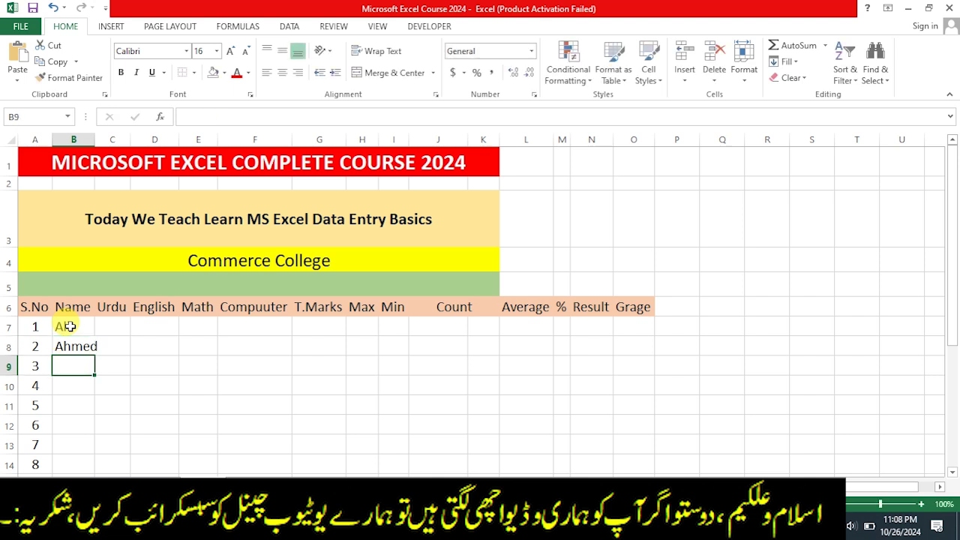
{"action": "left_click_drag", "start_coordinate": [94, 139], "coordinate": [102, 140]}
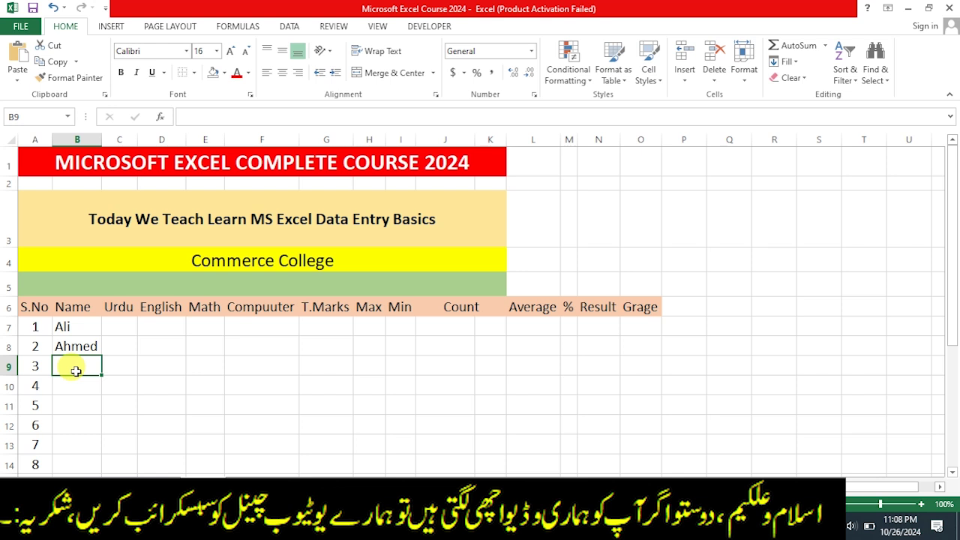
Enter the names of students 3 to 8 in cells B9:B14 of the Name column
{"action": "type", "text": "Zahid"}
{"action": "key", "text": "Return"}
{"action": "type", "text": "Khalid"}
{"action": "key", "text": "Return"}
{"action": "type", "text": "Majid"}
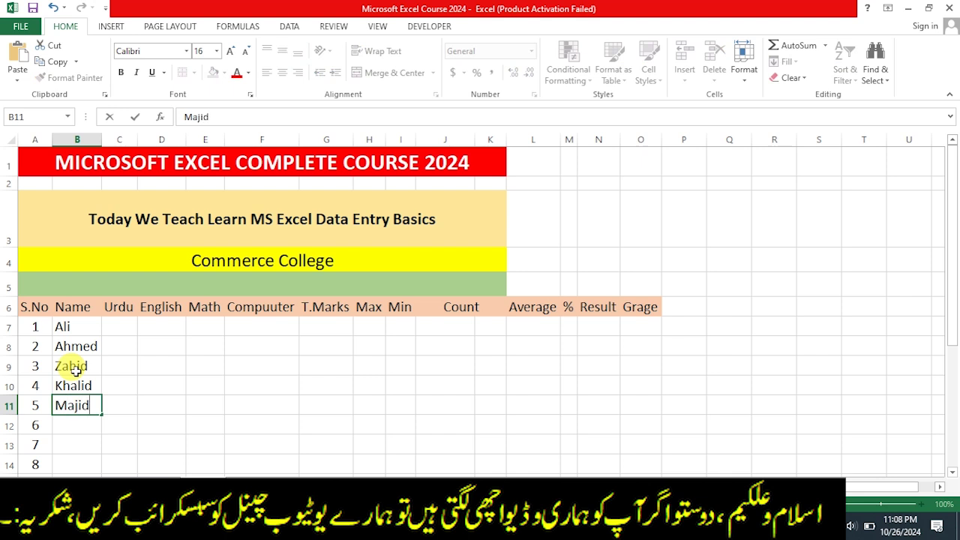
{"action": "key", "text": "Return"}
{"action": "type", "text": "Sajid"}
{"action": "key", "text": "Return"}
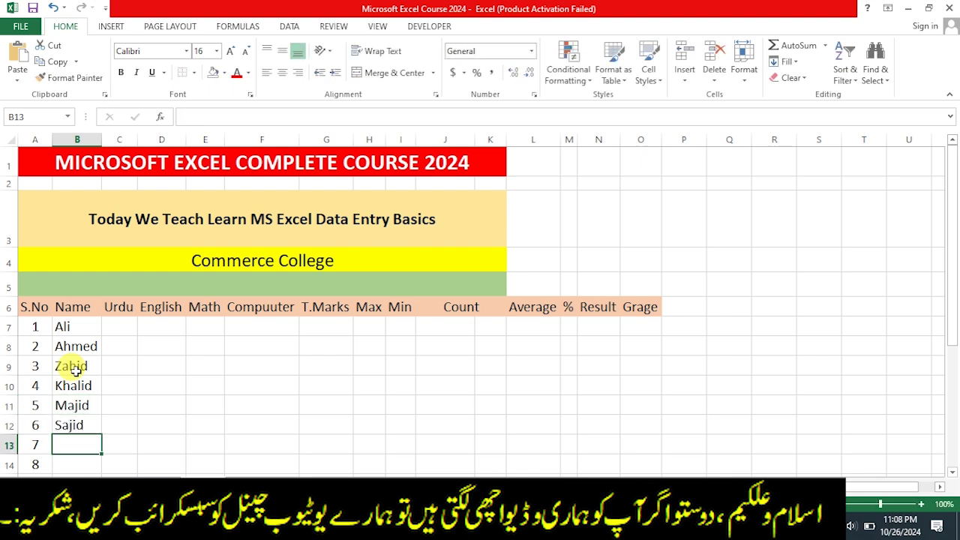
{"action": "type", "text": "Amir"}
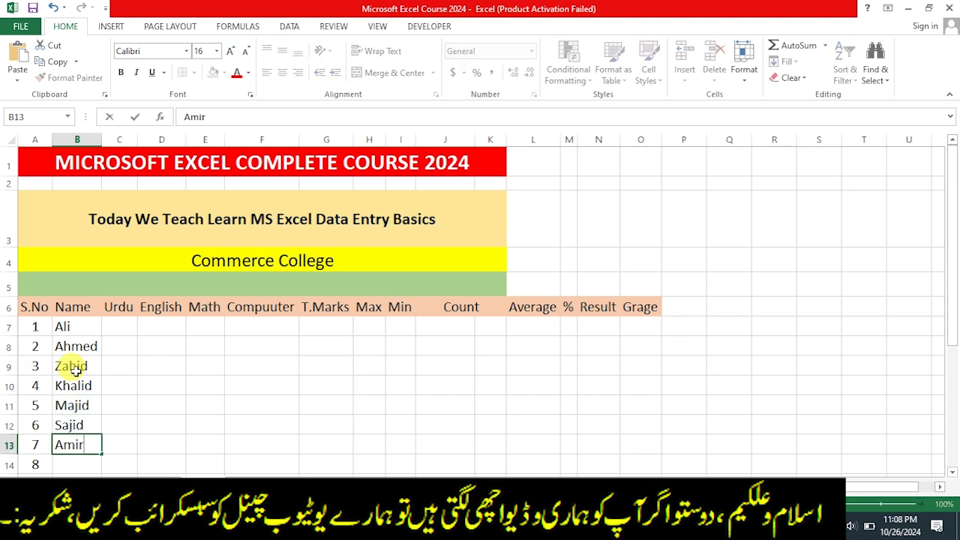
{"action": "key", "text": "Return"}
{"action": "type", "text": "Abid"}
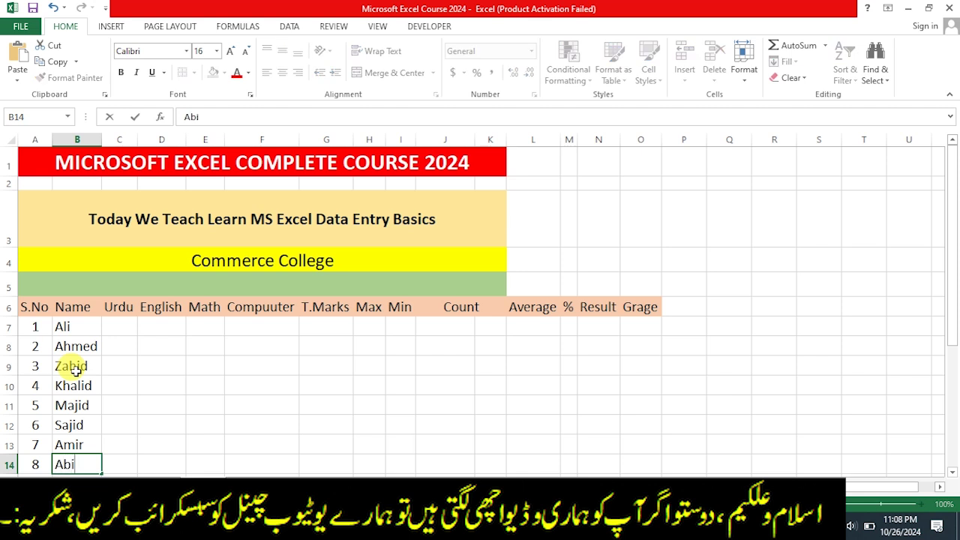
{"action": "key", "text": "Return"}
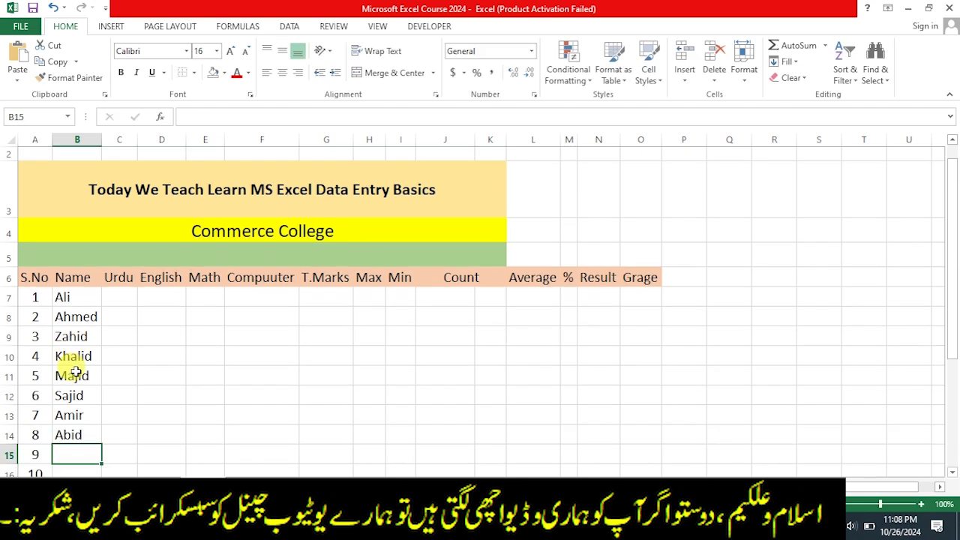
{"action": "left_click", "coordinate": [182, 296]}
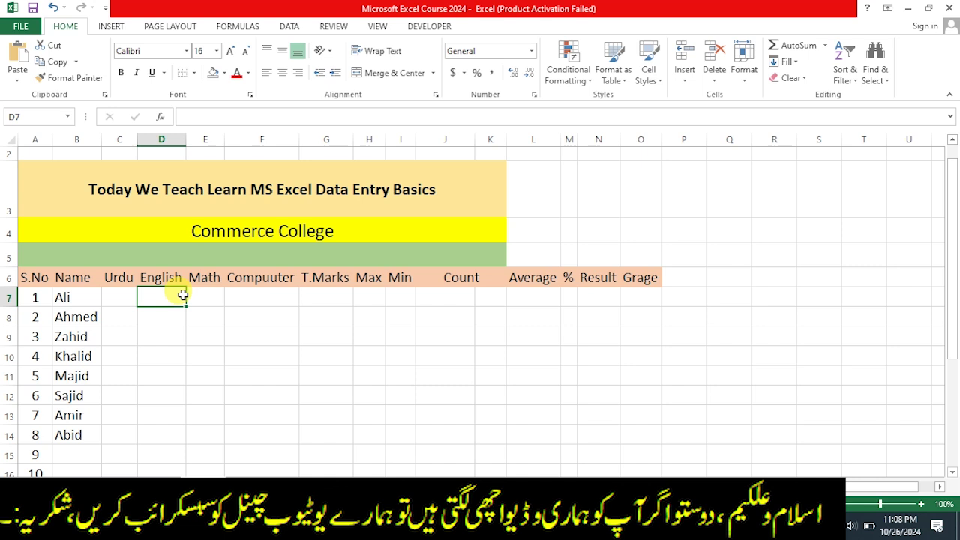
{"action": "left_click", "coordinate": [128, 295]}
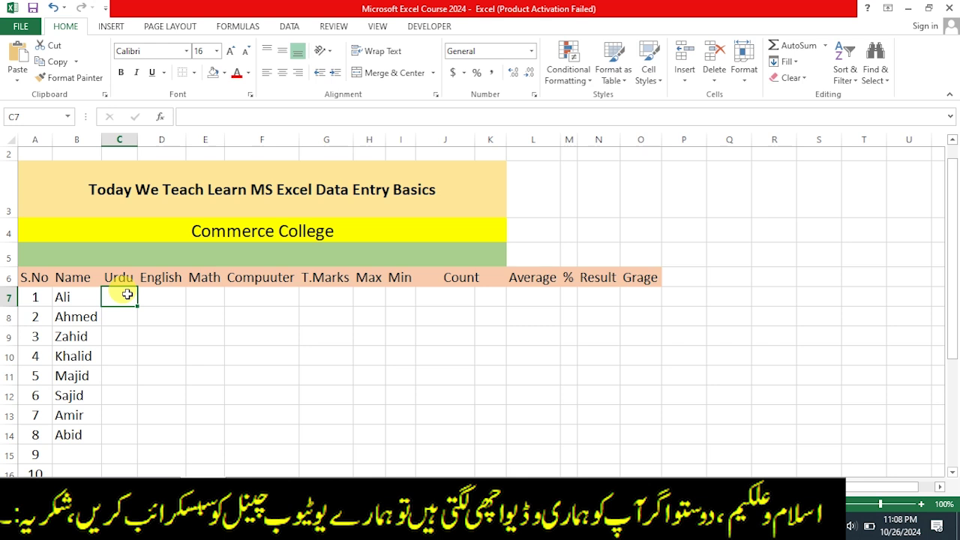
{"action": "left_click", "coordinate": [65, 450]}
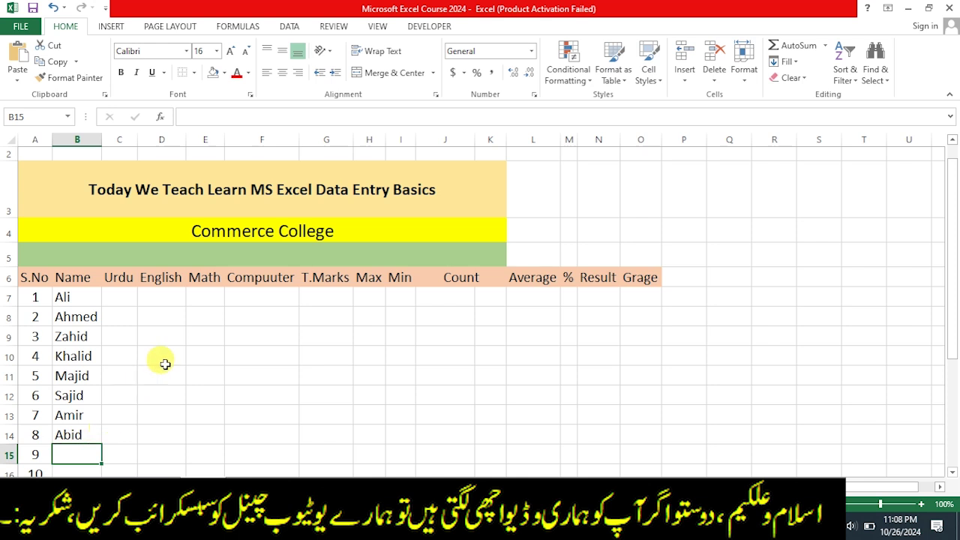
{"action": "left_click", "coordinate": [122, 297]}
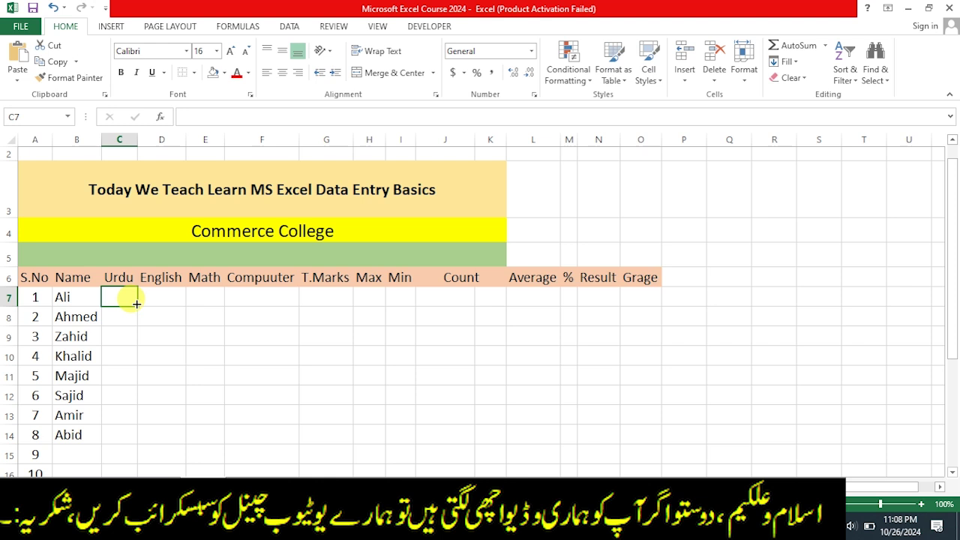
{"action": "left_click_drag", "start_coordinate": [137, 303], "coordinate": [214, 390]}
{"action": "left_click_drag", "start_coordinate": [124, 298], "coordinate": [258, 430]}
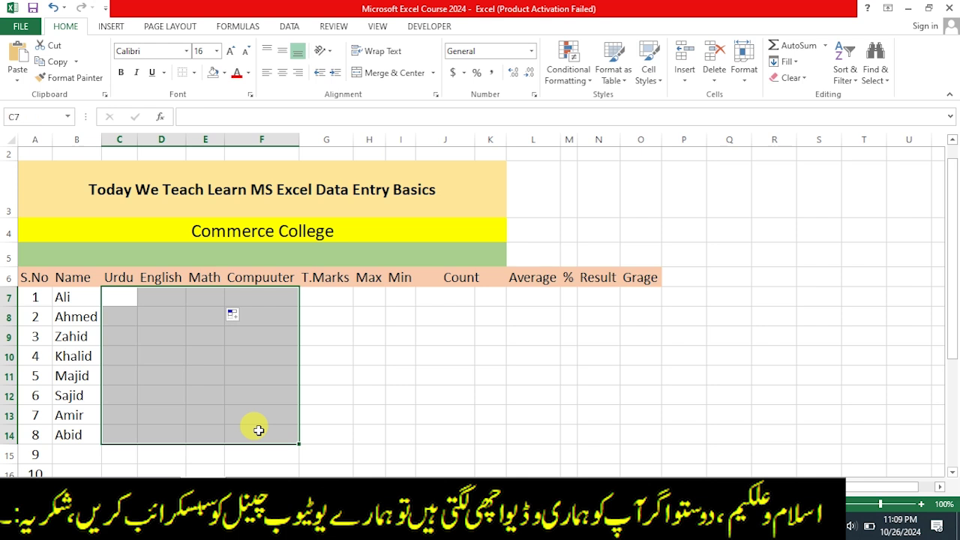
{"action": "left_click", "coordinate": [120, 299]}
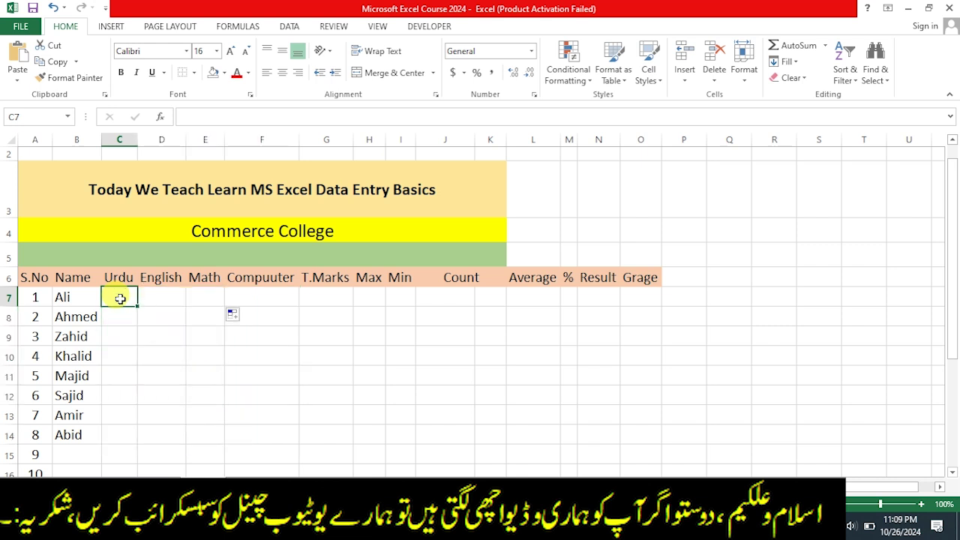
Select the marks range C7:F14 and enter the Urdu marks 23, 76, 45 and 34 in C7:C10
{"action": "left_click_drag", "start_coordinate": [120, 298], "coordinate": [271, 427]}
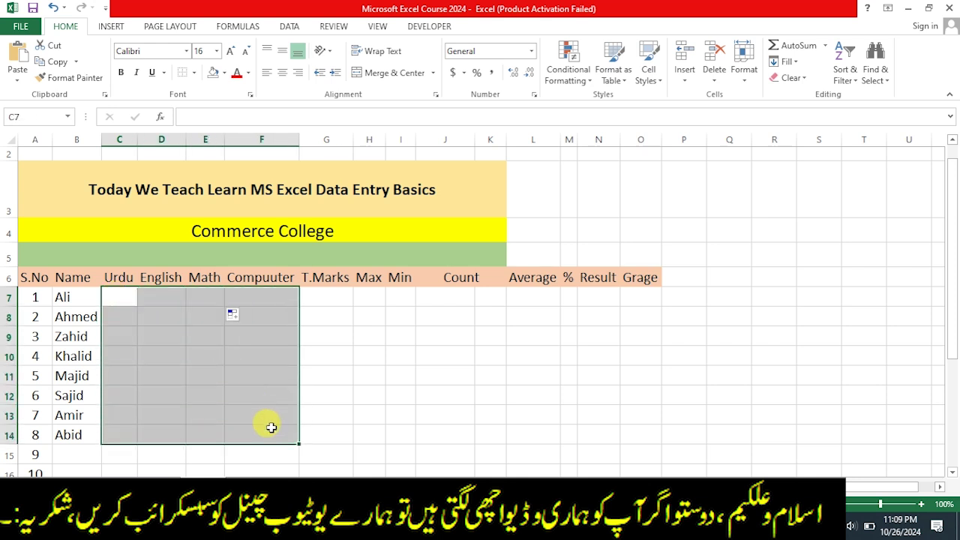
{"action": "type", "text": "23"}
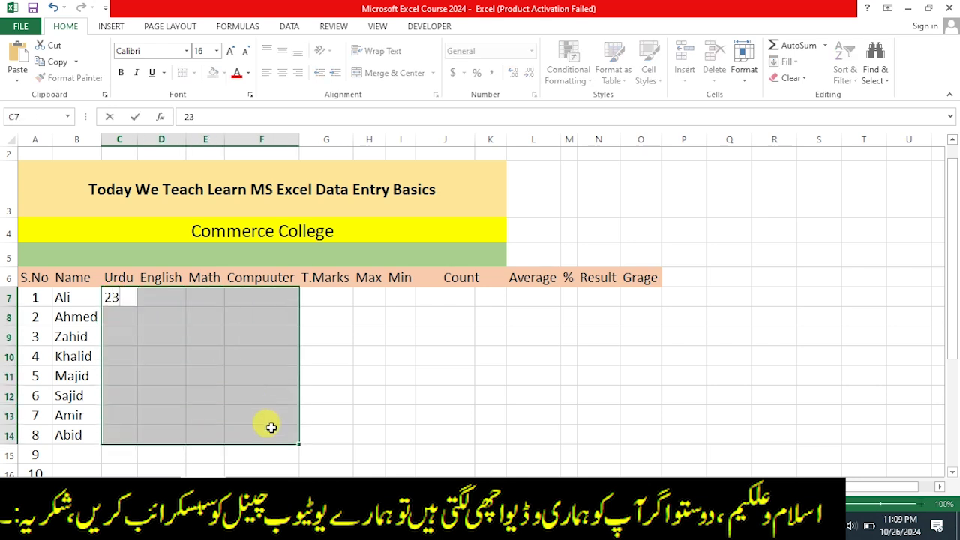
{"action": "type", "text": "87"}
{"action": "key", "text": "BackSpace"}
{"action": "key", "text": "BackSpace"}
{"action": "key", "text": "Return"}
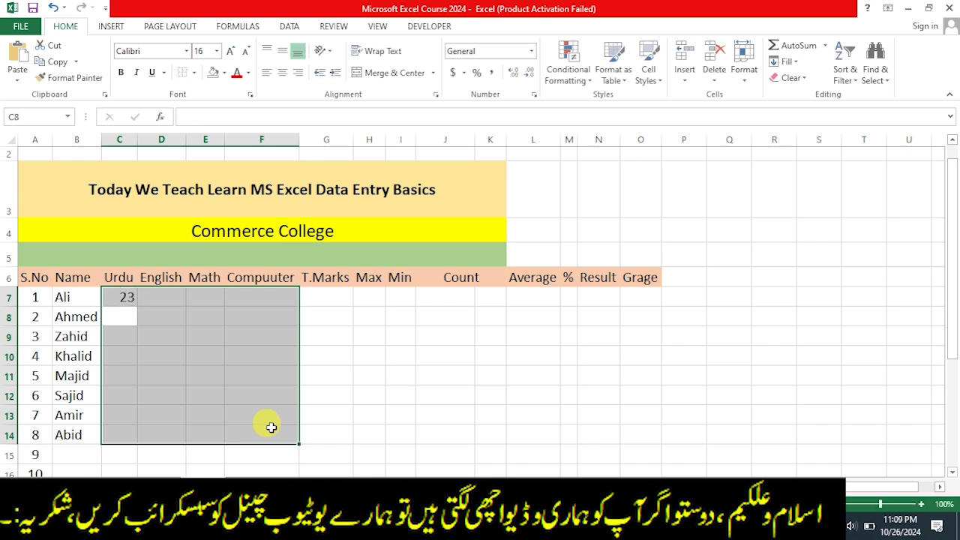
{"action": "type", "text": "76"}
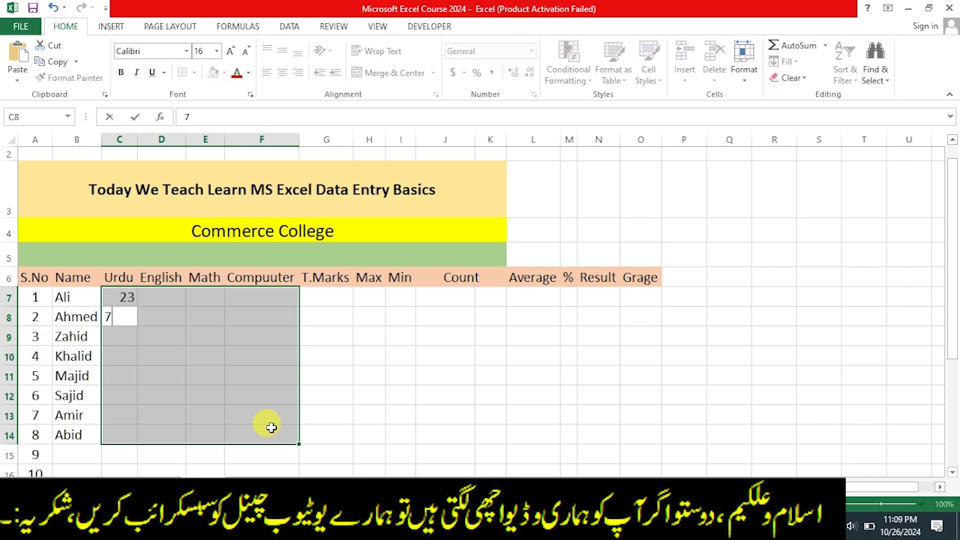
{"action": "key", "text": "Return"}
{"action": "type", "text": "45"}
{"action": "key", "text": "Return"}
{"action": "type", "text": "34"}
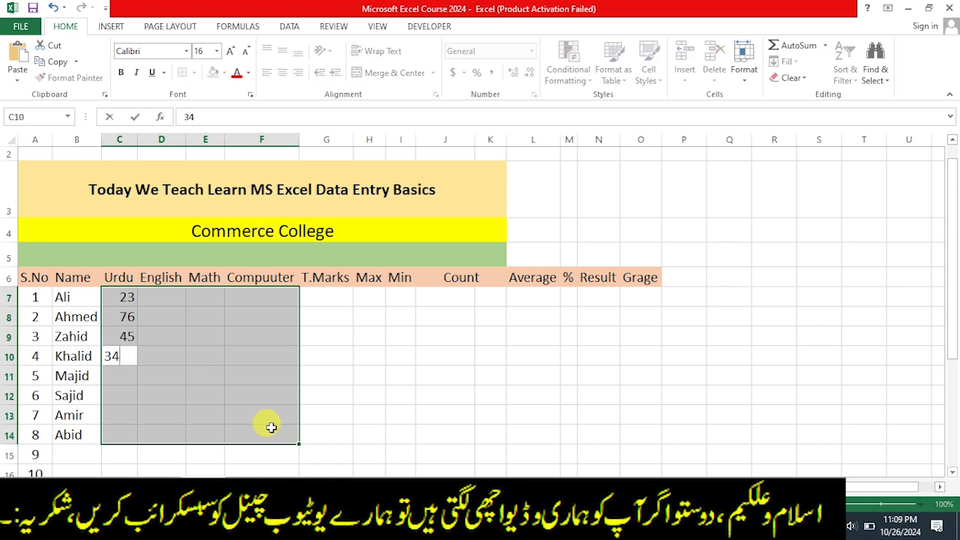
{"action": "key", "text": "Return"}
Enter the Urdu marks 45, 54, 34 and 45 in C11:C14, keeping the marks range selected
{"action": "type", "text": "45"}
{"action": "key", "text": "Return"}
{"action": "type", "text": "54"}
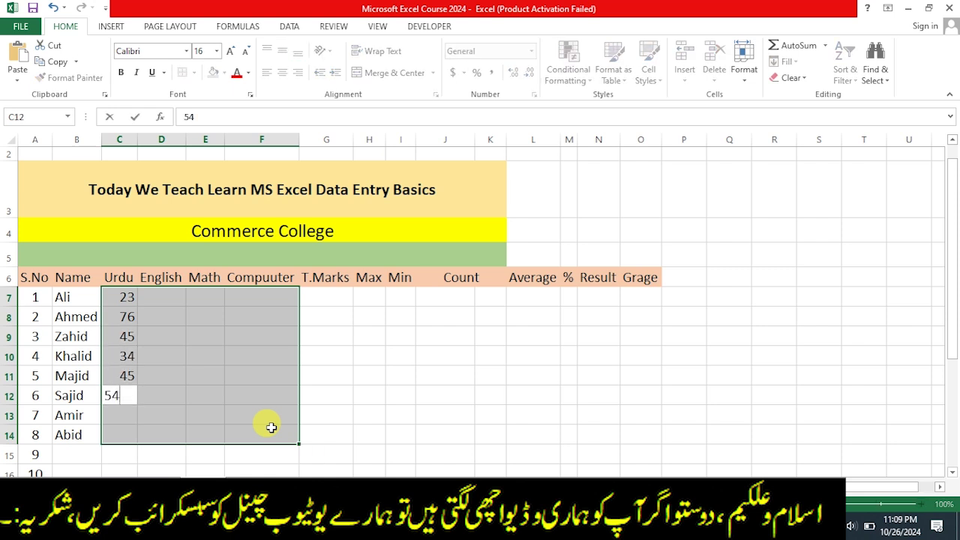
{"action": "key", "text": "Return"}
{"action": "type", "text": "34"}
{"action": "key", "text": "Return"}
{"action": "type", "text": "45"}
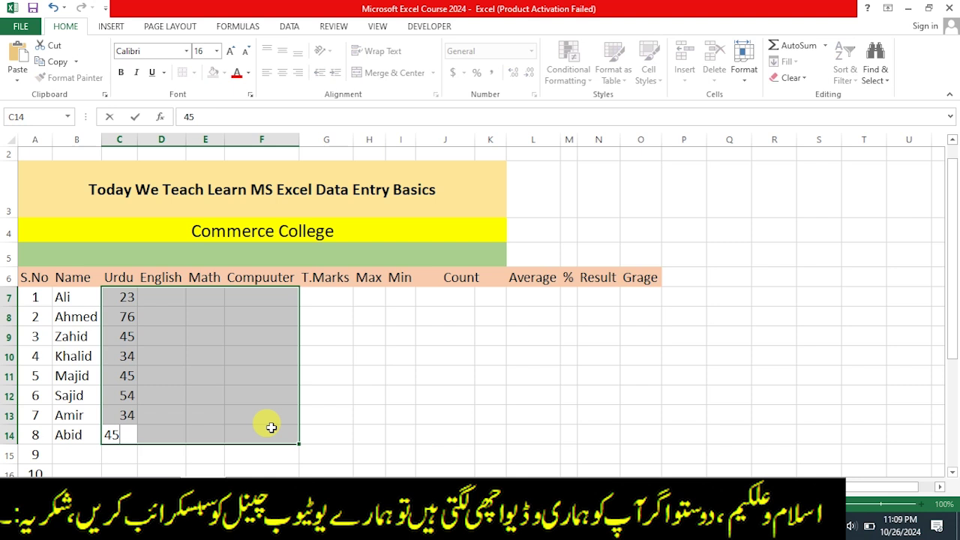
{"action": "key", "text": "Return"}
Enter the English marks 6, 45, 67 and 44 in cells D7:D10
{"action": "type", "text": "6"}
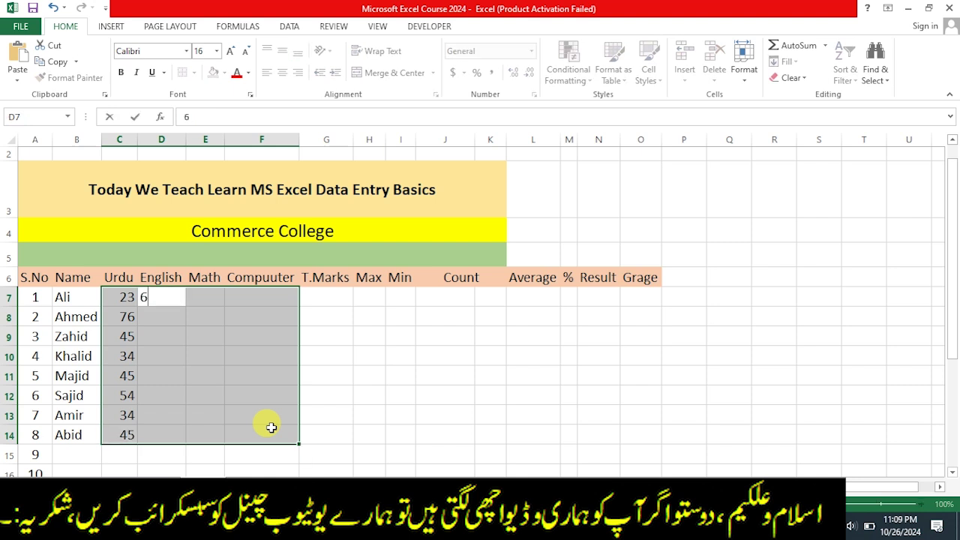
{"action": "key", "text": "Return"}
{"action": "type", "text": "456"}
{"action": "key", "text": "BackSpace"}
{"action": "key", "text": "Return"}
{"action": "type", "text": "67"}
{"action": "key", "text": "Return"}
{"action": "type", "text": "44"}
{"action": "key", "text": "Return"}
Enter the English marks 33, 34, 23 and 34 in cells D11:D14
{"action": "type", "text": "334"}
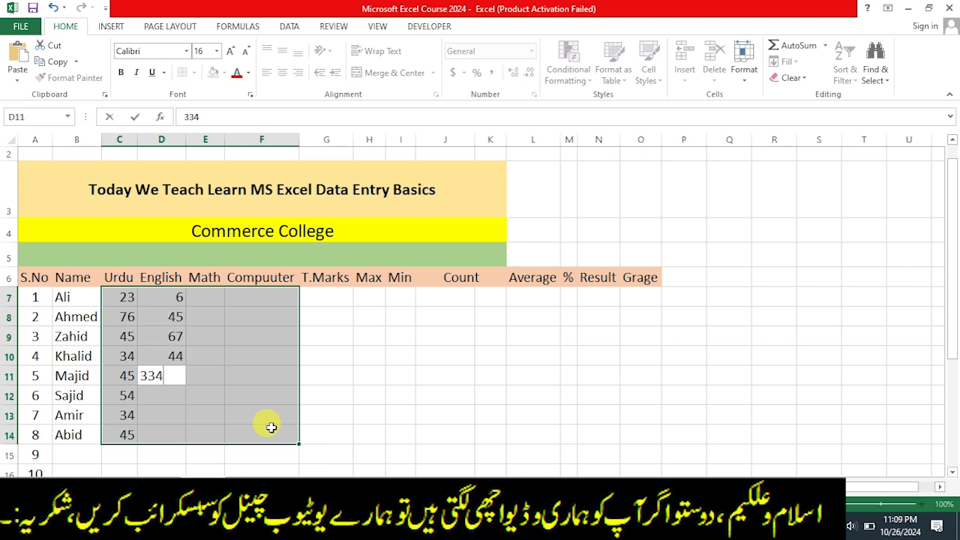
{"action": "key", "text": "BackSpace"}
{"action": "key", "text": "Return"}
{"action": "type", "text": "34"}
{"action": "key", "text": "Return"}
{"action": "type", "text": "23"}
{"action": "key", "text": "Return"}
{"action": "type", "text": "34"}
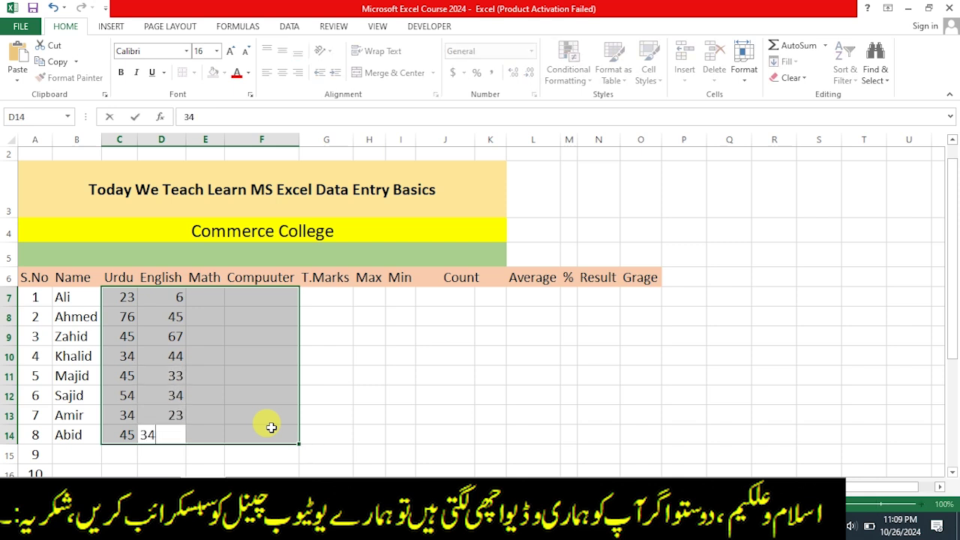
{"action": "key", "text": "Return"}
Enter the Math mark 43 in both E7 and E8, continuing through the selected marks range
{"action": "type", "text": "43"}
{"action": "key", "text": "Return"}
{"action": "type", "text": "43"}
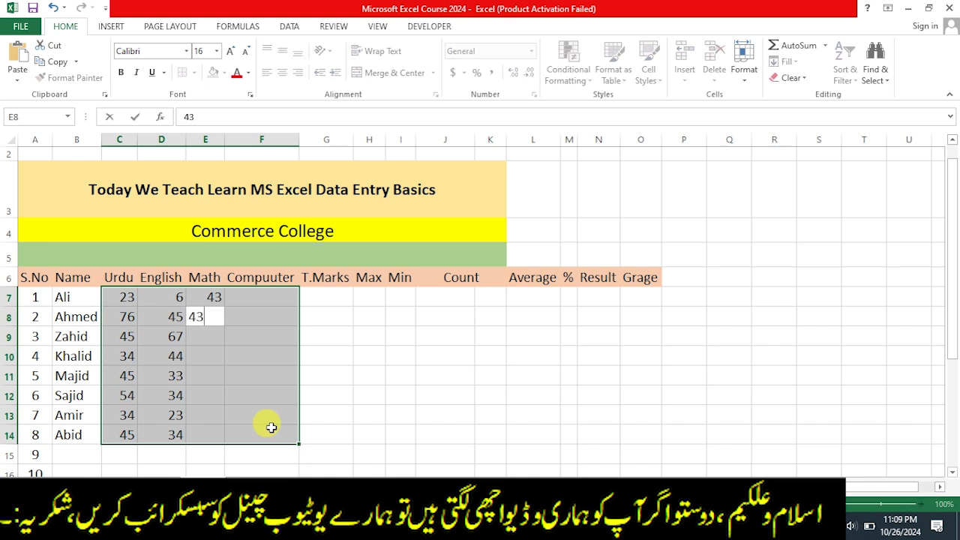
{"action": "key", "text": "Return"}
Enter the Math marks 65 and 34 in cells E9 and E10
{"action": "type", "text": "444444445"}
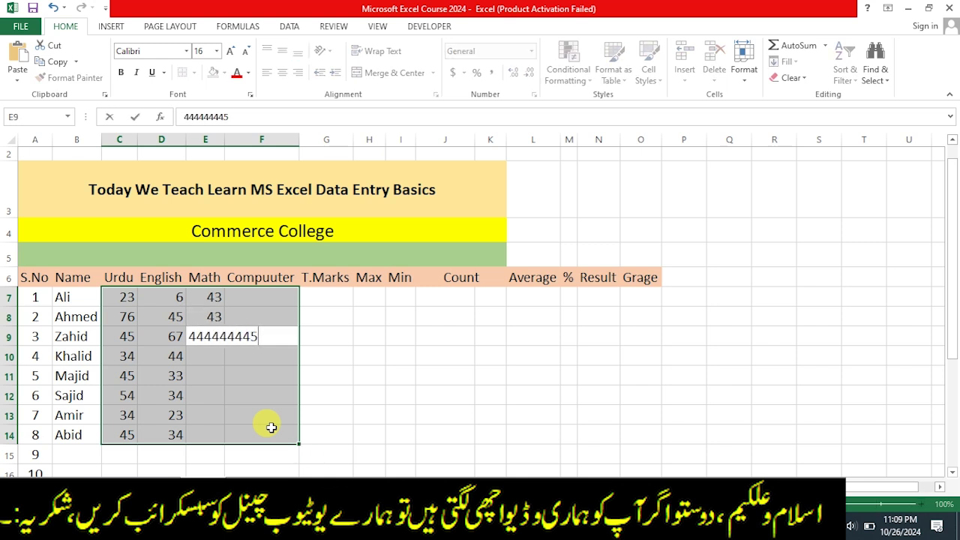
{"action": "key", "text": "BackSpace"}
{"action": "key", "text": "BackSpace"}
{"action": "key", "text": "BackSpace"}
{"action": "key", "text": "BackSpace"}
{"action": "key", "text": "BackSpace"}
{"action": "key", "text": "BackSpace"}
{"action": "key", "text": "BackSpace"}
{"action": "key", "text": "BackSpace"}
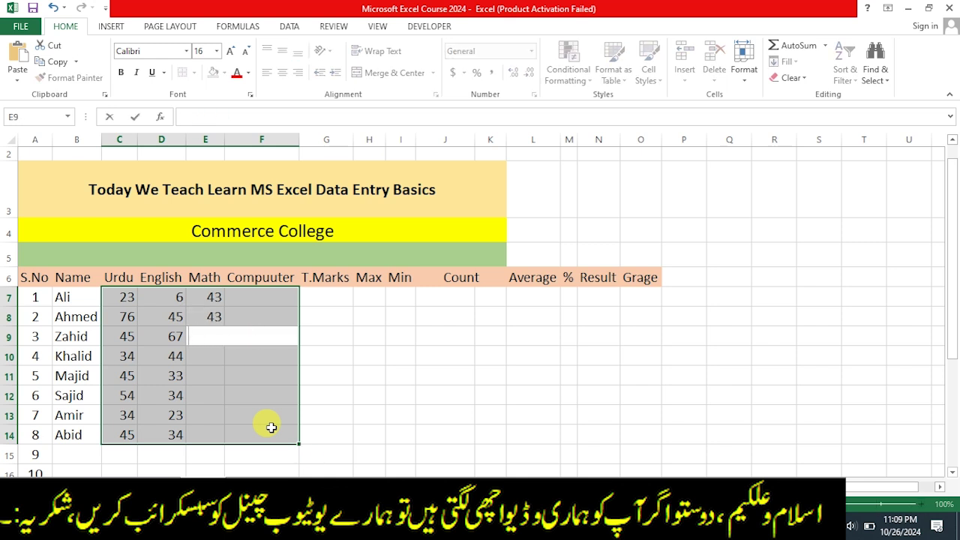
{"action": "type", "text": "65"}
{"action": "key", "text": "Return"}
{"action": "type", "text": "34"}
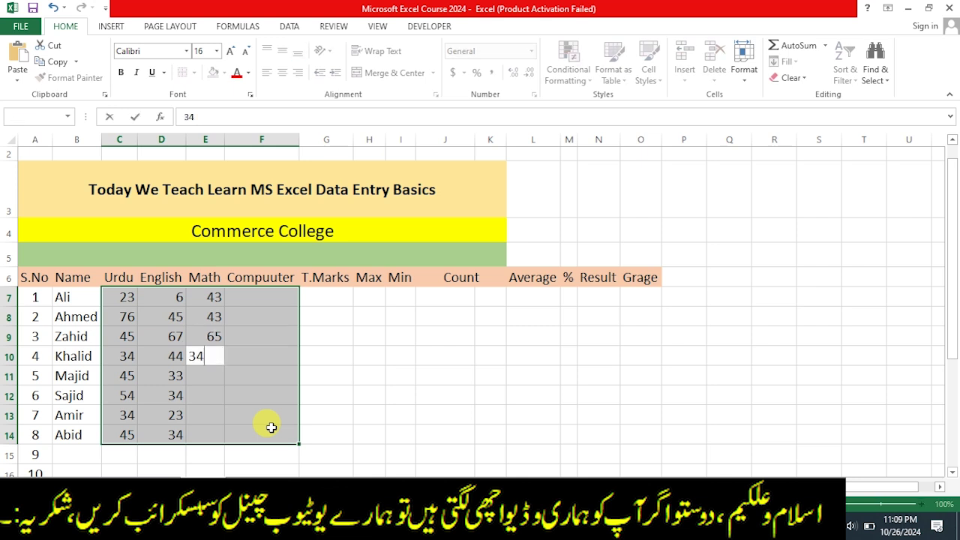
{"action": "key", "text": "Return"}
Enter the Math marks 22, 34, 23 and 34 in cells E11:E14
{"action": "type", "text": "223"}
{"action": "key", "text": "BackSpace"}
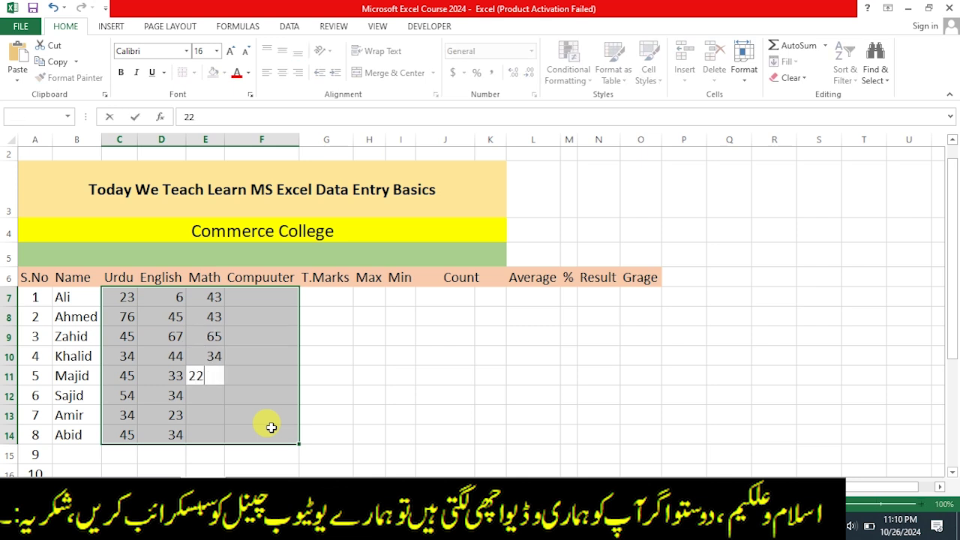
{"action": "key", "text": "Return"}
{"action": "type", "text": "34"}
{"action": "key", "text": "Return"}
{"action": "type", "text": "23"}
{"action": "key", "text": "Return"}
{"action": "type", "text": "34"}
{"action": "key", "text": "Return"}
Enter the marks 35, 45, 33 and 23 in cells F7:F10 of the Compuuter column
{"action": "type", "text": "35"}
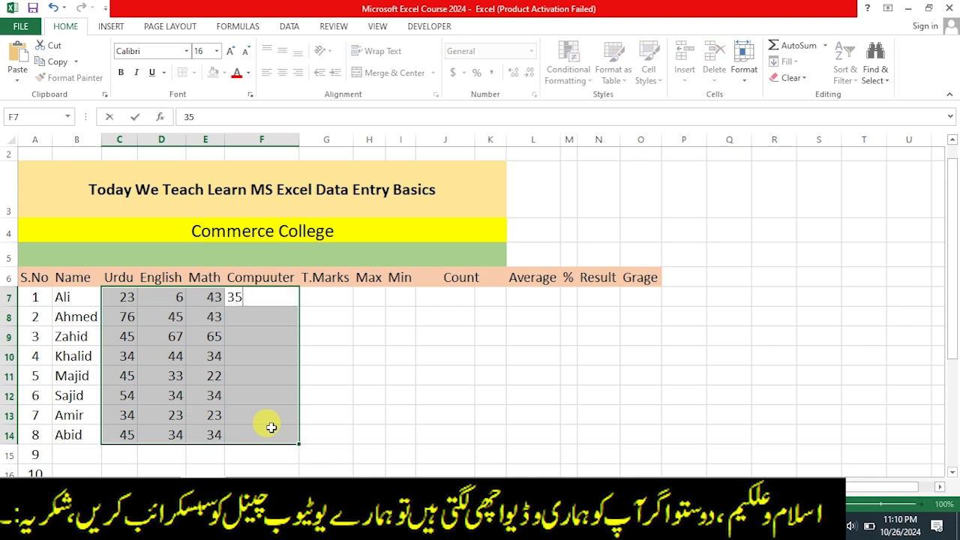
{"action": "key", "text": "Return"}
{"action": "type", "text": "45"}
{"action": "key", "text": "Return"}
{"action": "type", "text": "33"}
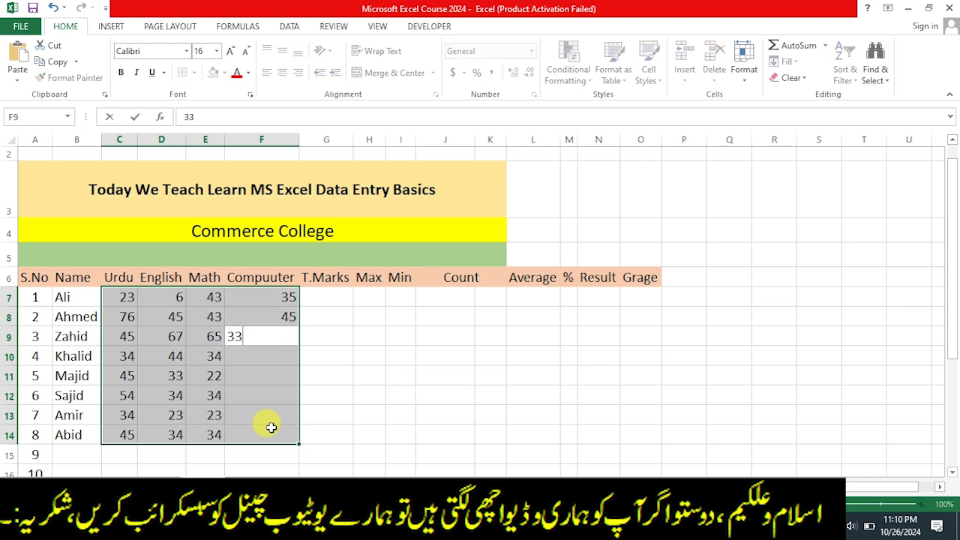
{"action": "key", "text": "Return"}
{"action": "type", "text": "23"}
{"action": "key", "text": "Return"}
Enter the fifth student's mark in the Compuuter column, cell F11, as 76
{"action": "type", "text": "54"}
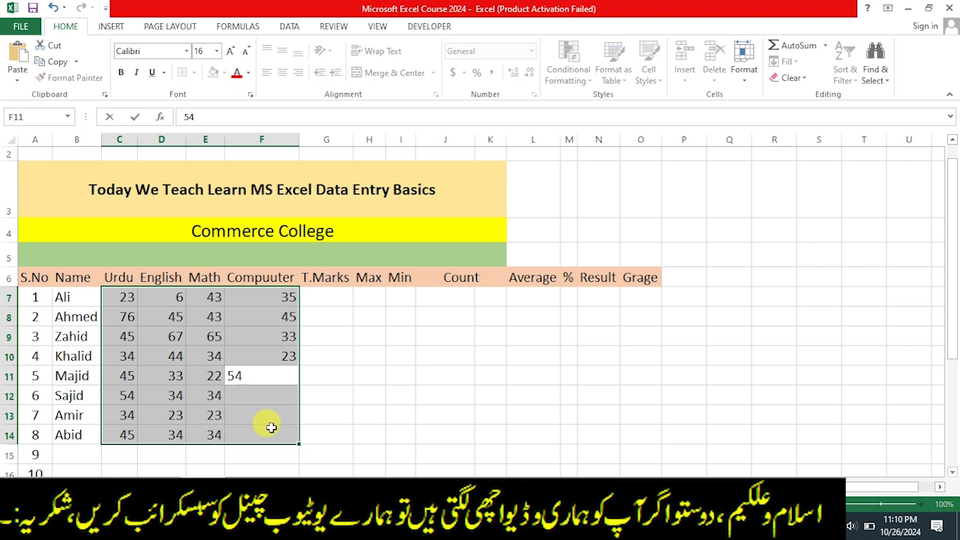
{"action": "type", "text": "2"}
{"action": "key", "text": "Return"}
{"action": "key", "text": "Up"}
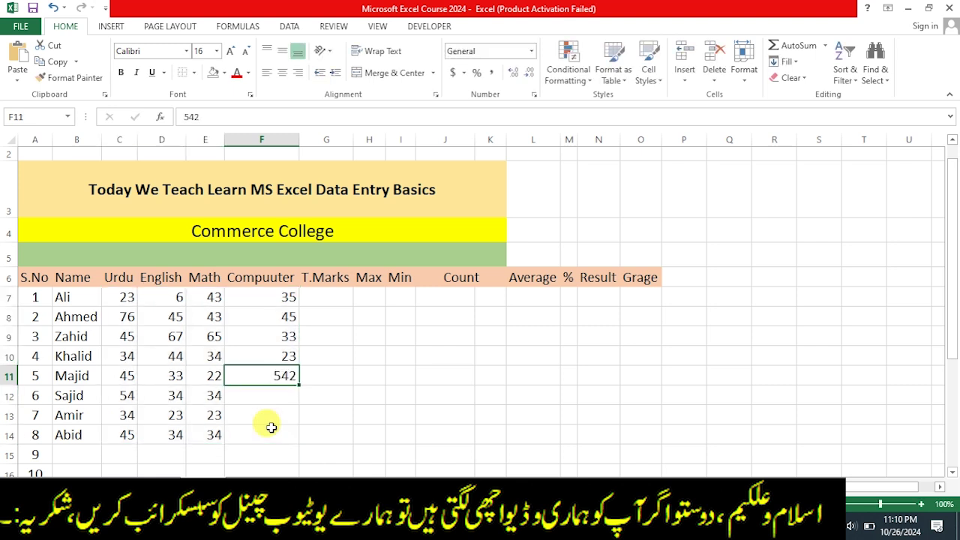
{"action": "key", "text": "F2"}
{"action": "key", "text": "BackSpace"}
{"action": "key", "text": "BackSpace"}
{"action": "key", "text": "BackSpace"}
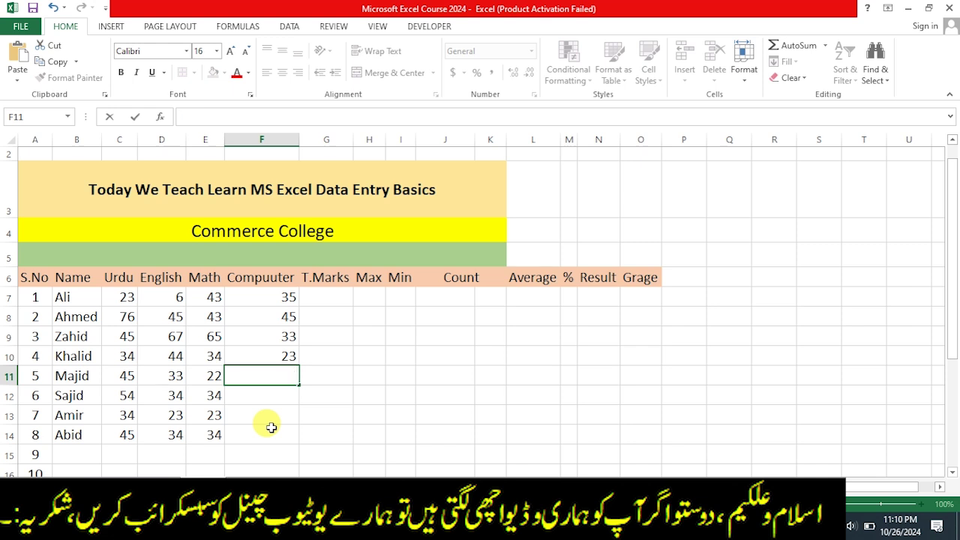
{"action": "type", "text": "76"}
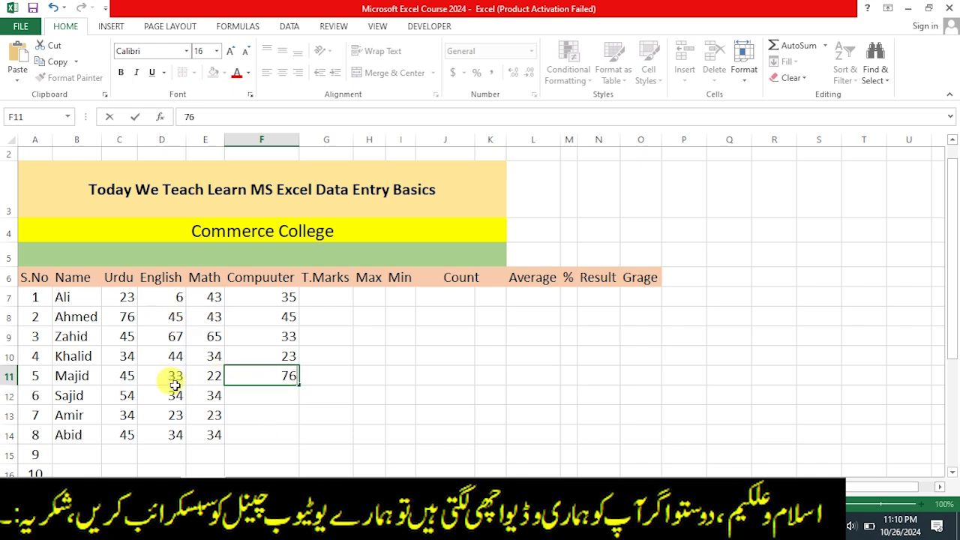
{"action": "key", "text": "Return"}
Enter the marks 78, 87 and 77 in cells F12:F14 of the Compuuter column
{"action": "type", "text": "78"}
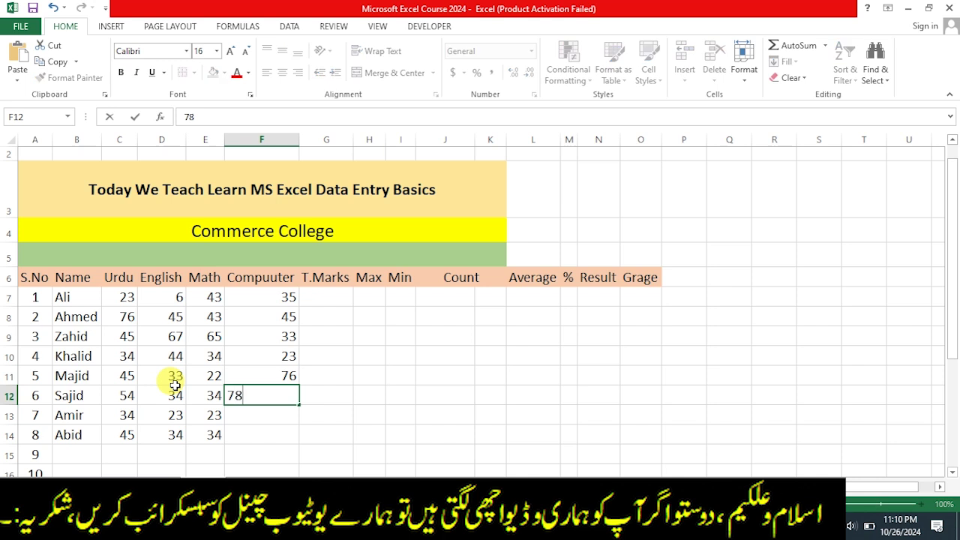
{"action": "key", "text": "Return"}
{"action": "type", "text": "87"}
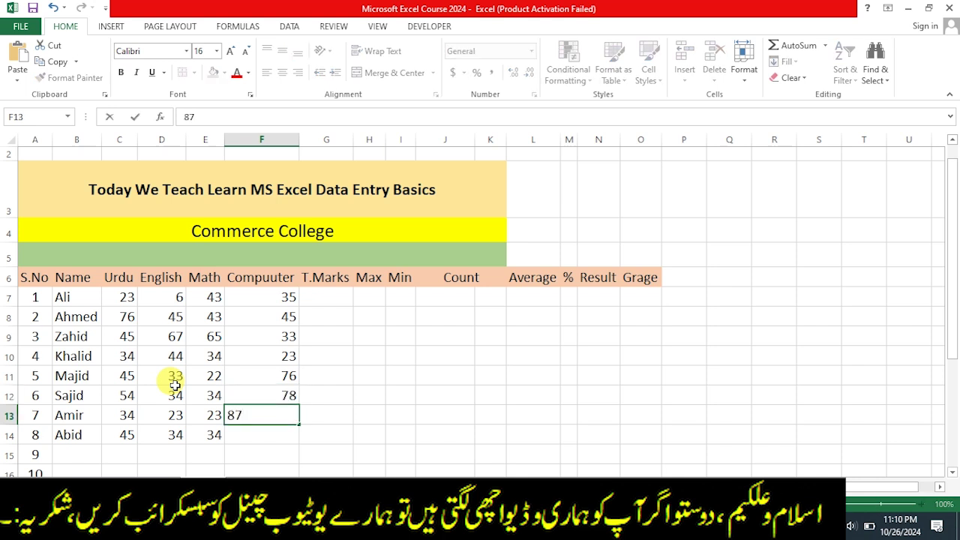
{"action": "key", "text": "Return"}
{"action": "type", "text": "776"}
{"action": "key", "text": "BackSpace"}
{"action": "key", "text": "Return"}
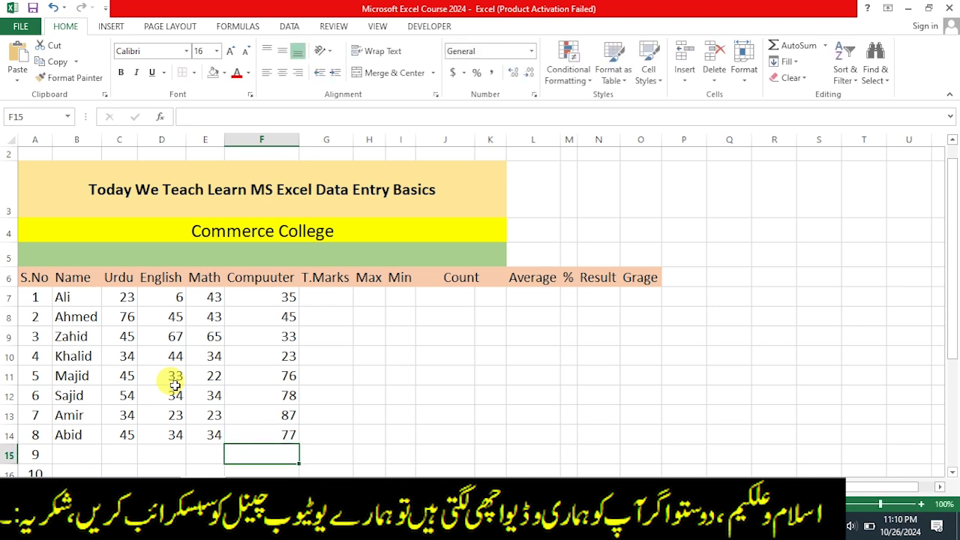
Delete the unused serial numbers 9 and 10 from cells A15:A16
{"action": "left_click", "coordinate": [36, 439]}
{"action": "left_click_drag", "start_coordinate": [36, 452], "coordinate": [31, 407]}
{"action": "key", "text": "Delete"}
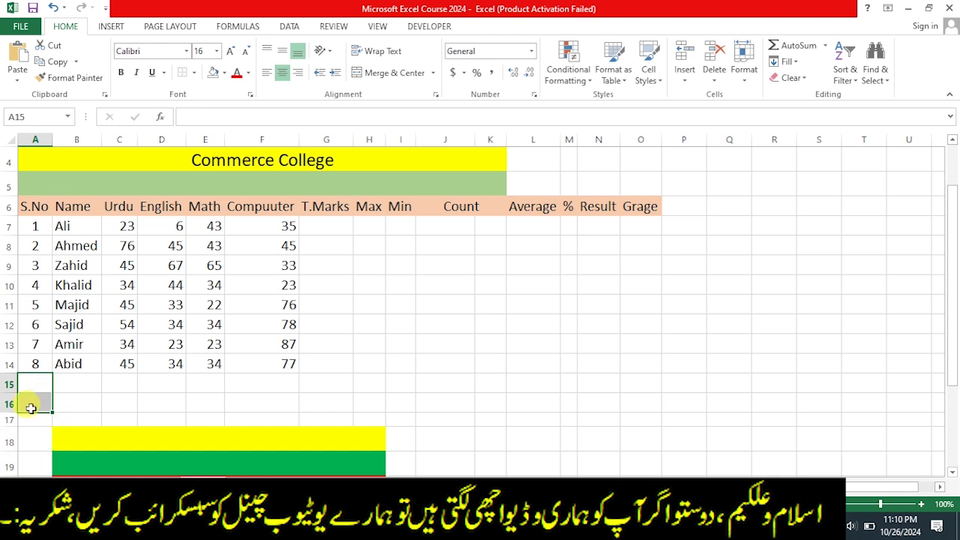
{"action": "left_click", "coordinate": [359, 378]}
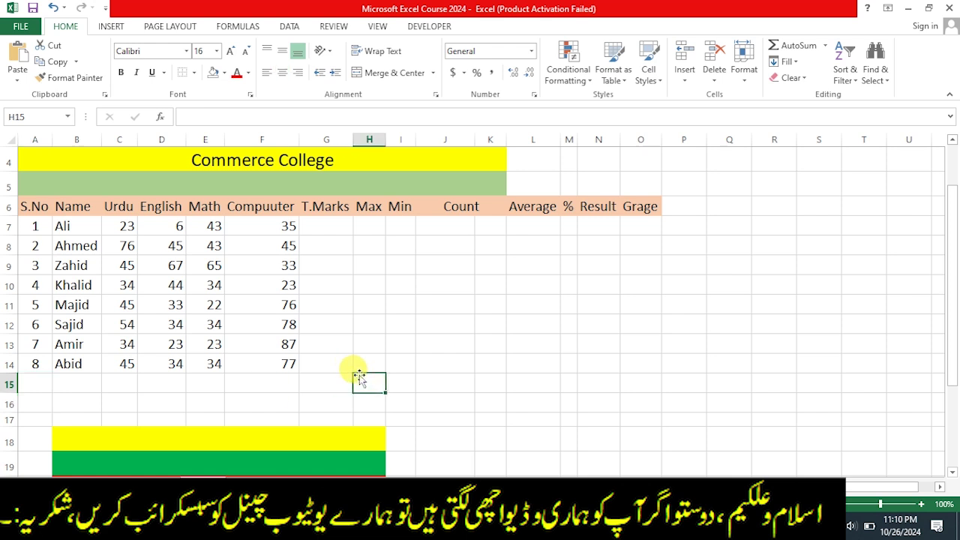
Look over the marks sheet, from the title headings down to the coloured rows below the student list
{"action": "scroll", "coordinate": [359, 377], "scroll_direction": "up", "scroll_amount": 1}
{"action": "scroll", "coordinate": [359, 377], "scroll_direction": "down", "scroll_amount": 2}
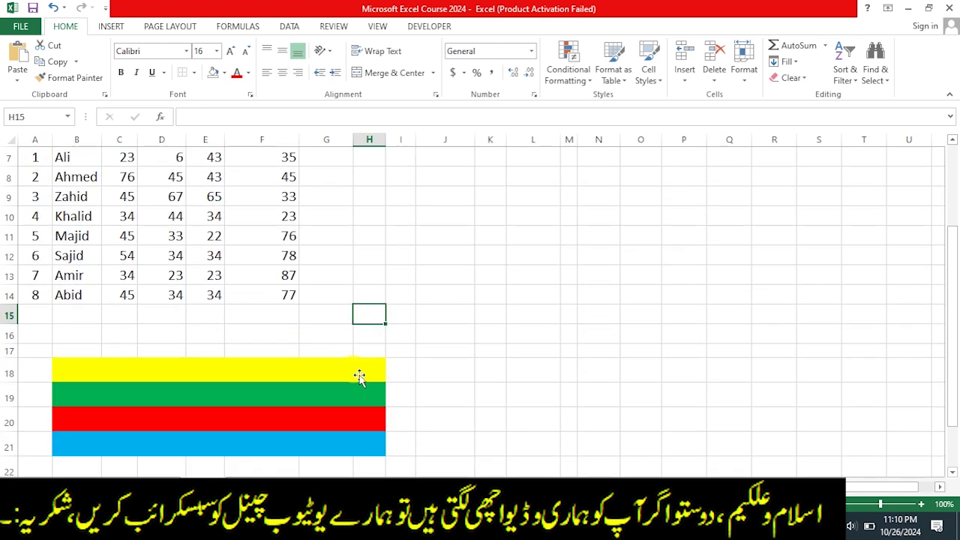
{"action": "scroll", "coordinate": [358, 377], "scroll_direction": "up", "scroll_amount": 2}
{"action": "scroll", "coordinate": [360, 377], "scroll_direction": "up", "scroll_amount": 1}
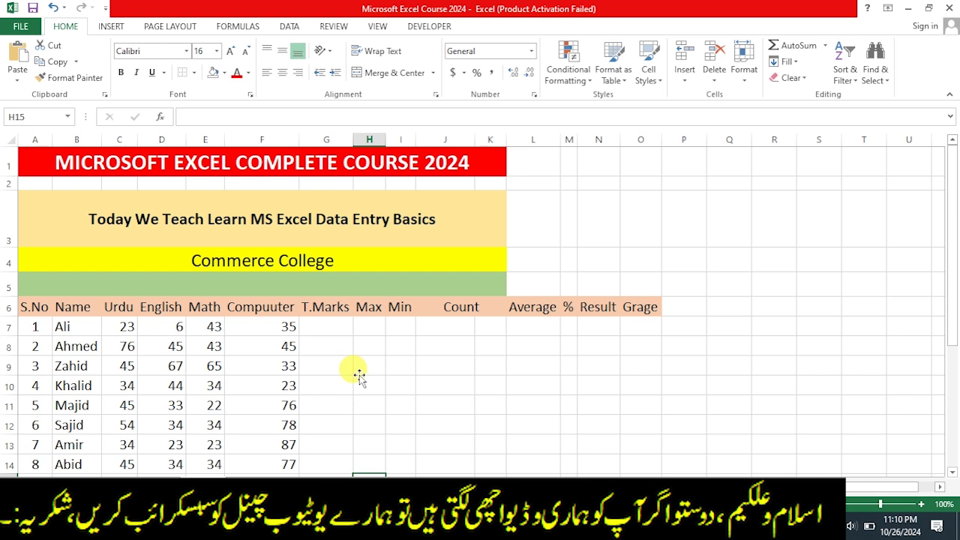
{"action": "left_click", "coordinate": [435, 410]}
{"action": "scroll", "coordinate": [483, 399], "scroll_direction": "down", "scroll_amount": 3}
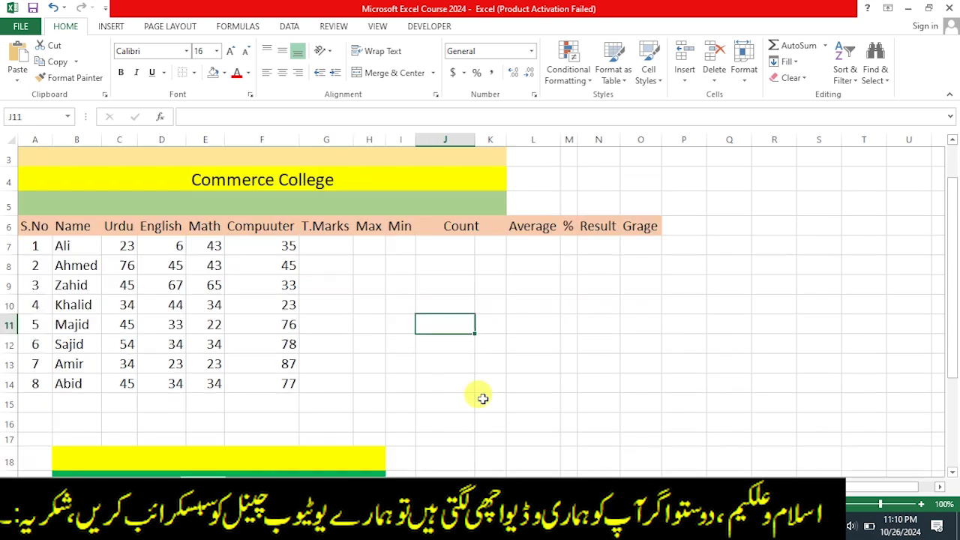
{"action": "scroll", "coordinate": [483, 399], "scroll_direction": "up", "scroll_amount": 3}
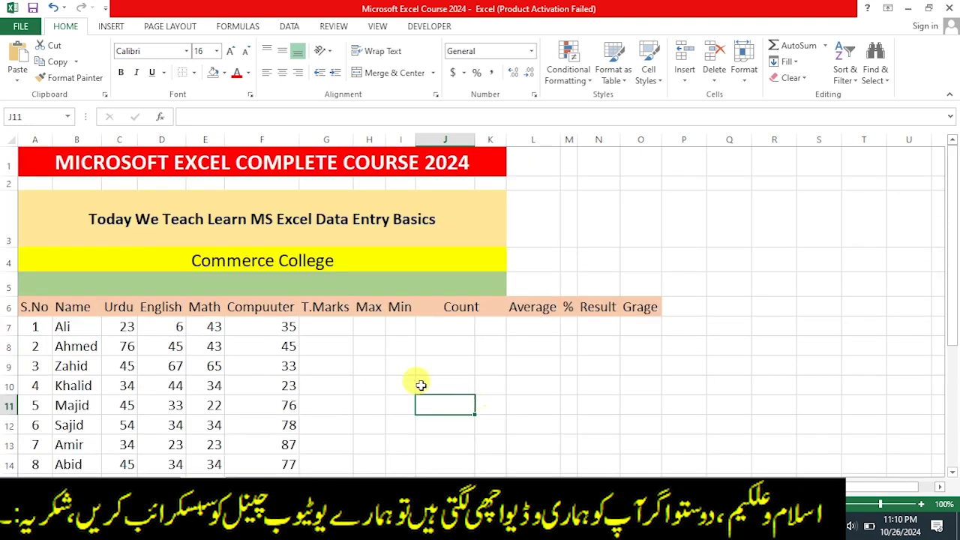
{"action": "left_click", "coordinate": [489, 367]}
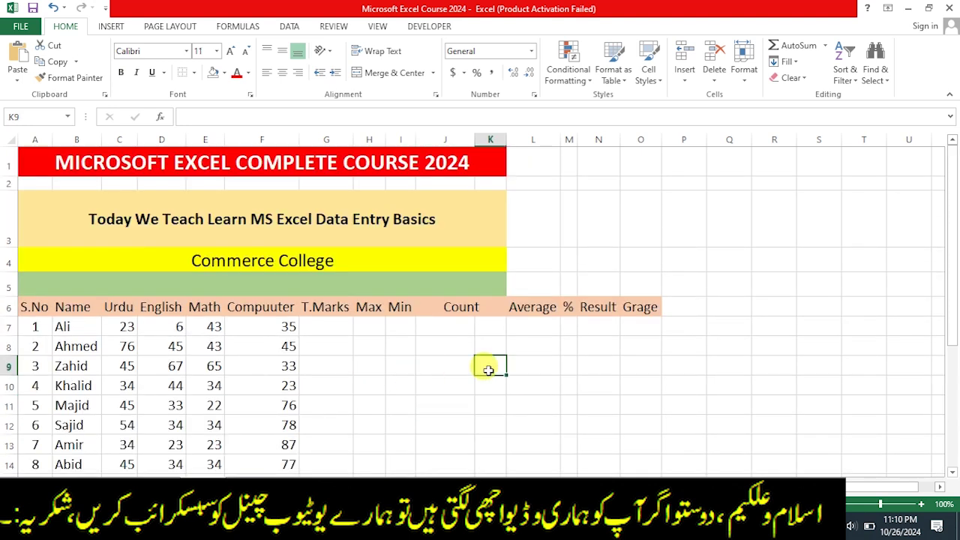
{"action": "left_click", "coordinate": [404, 363]}
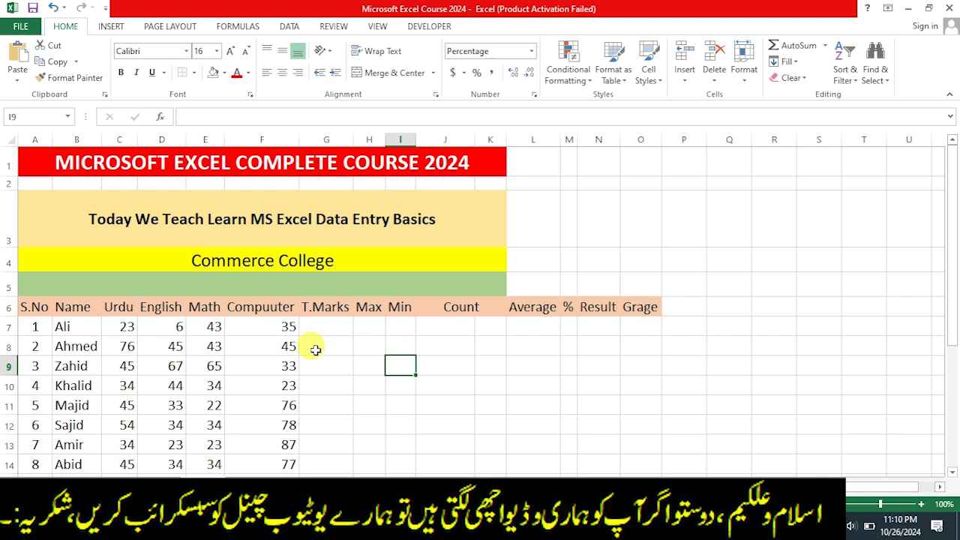
{"action": "left_click", "coordinate": [328, 369]}
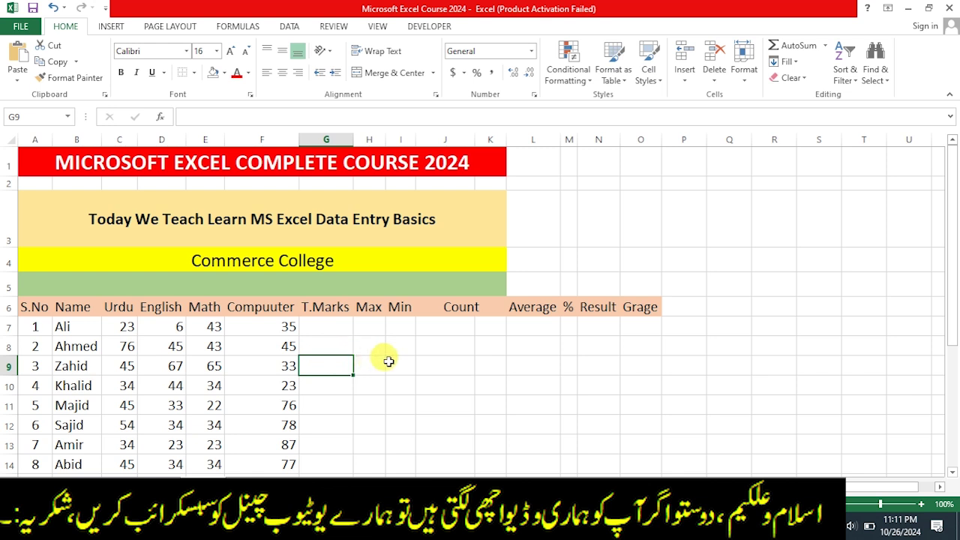
Select cell G7, the first student's cell in the T.Marks column
{"action": "left_click", "coordinate": [328, 320]}
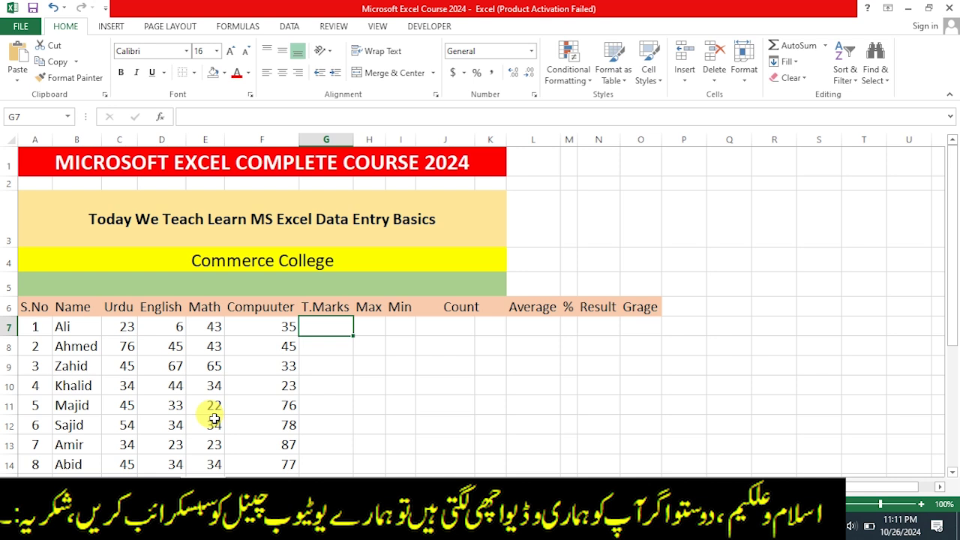
{"action": "left_click", "coordinate": [347, 439]}
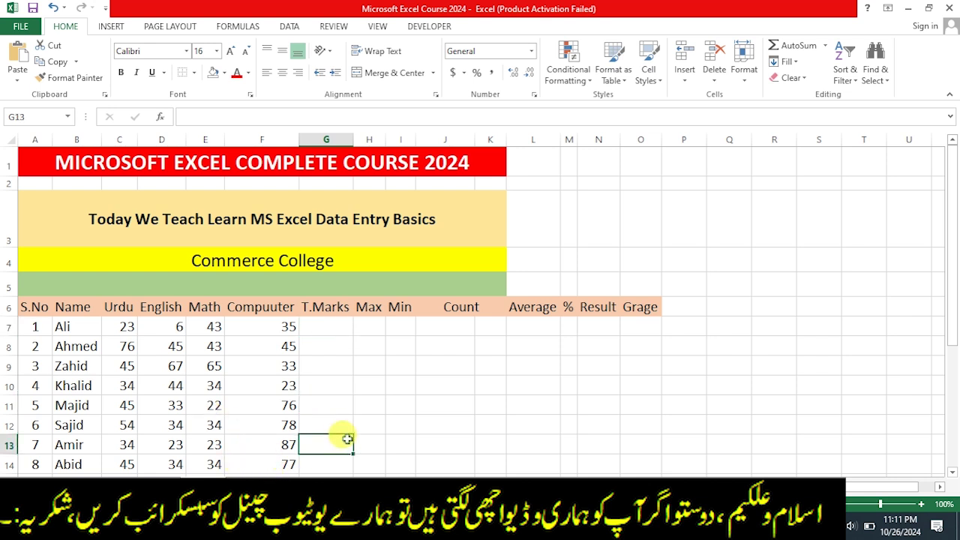
{"action": "left_click", "coordinate": [322, 324]}
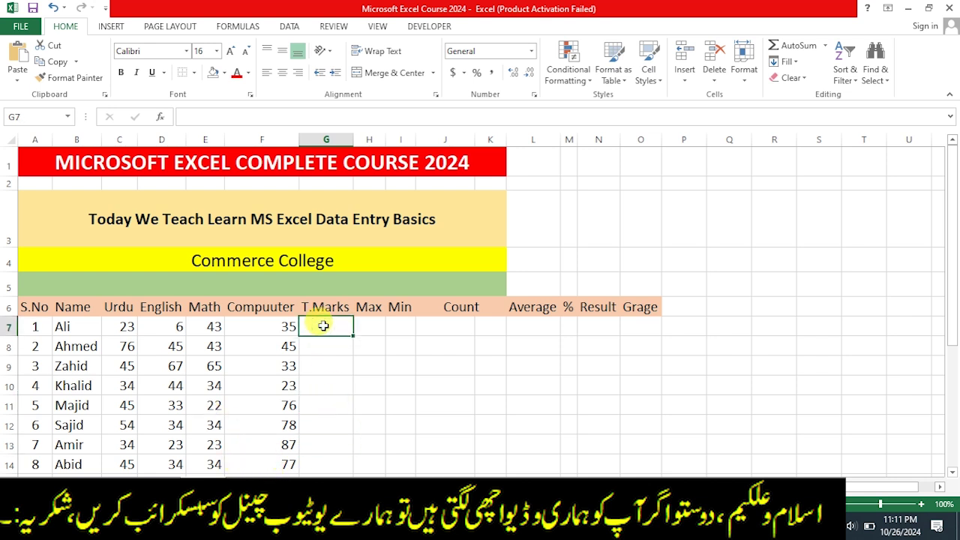
{"action": "scroll", "coordinate": [323, 326], "scroll_direction": "down", "scroll_amount": 2}
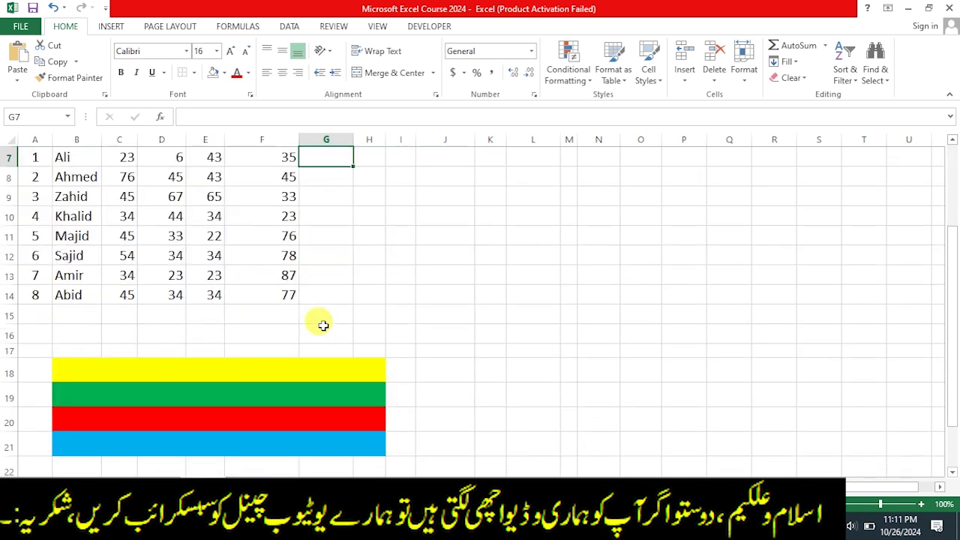
{"action": "scroll", "coordinate": [323, 325], "scroll_direction": "up", "scroll_amount": 2}
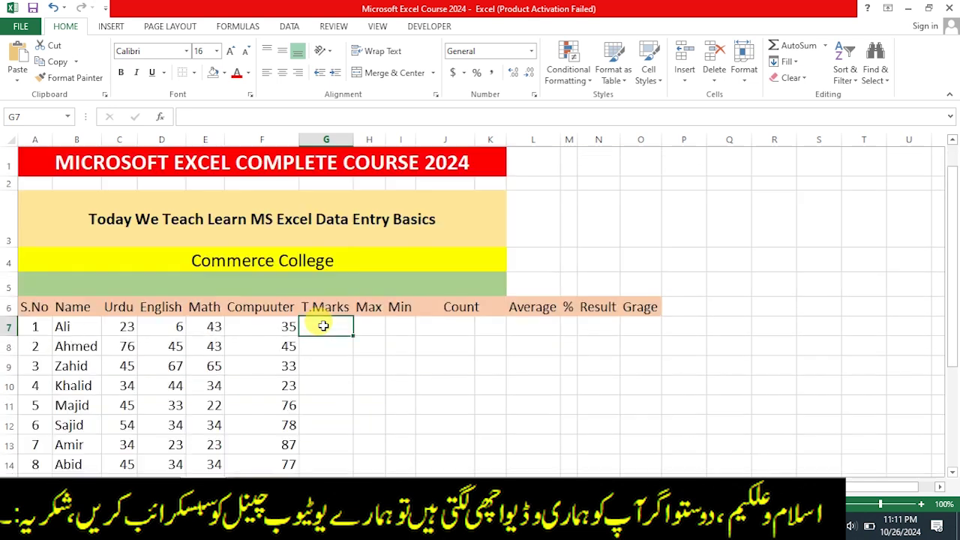
{"action": "left_click", "coordinate": [365, 327]}
{"action": "left_click", "coordinate": [319, 330]}
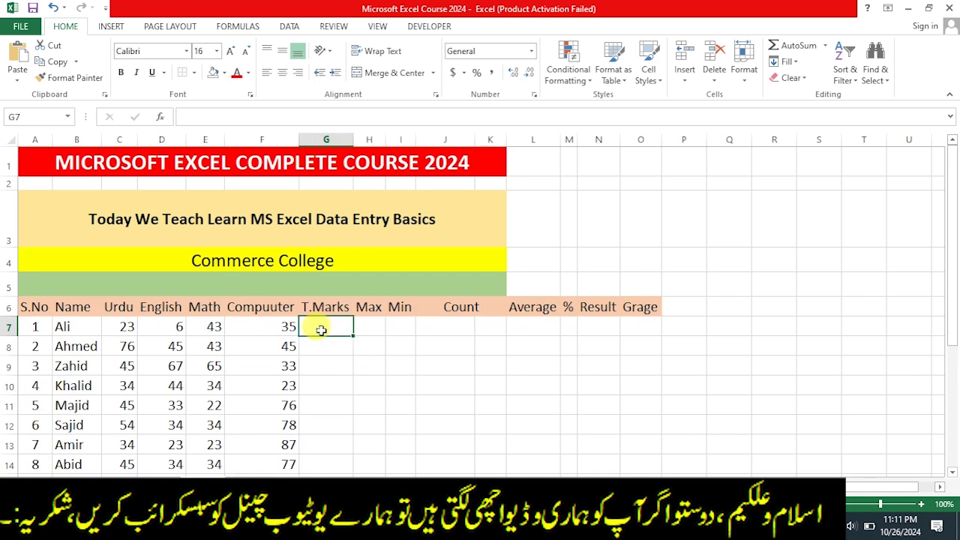